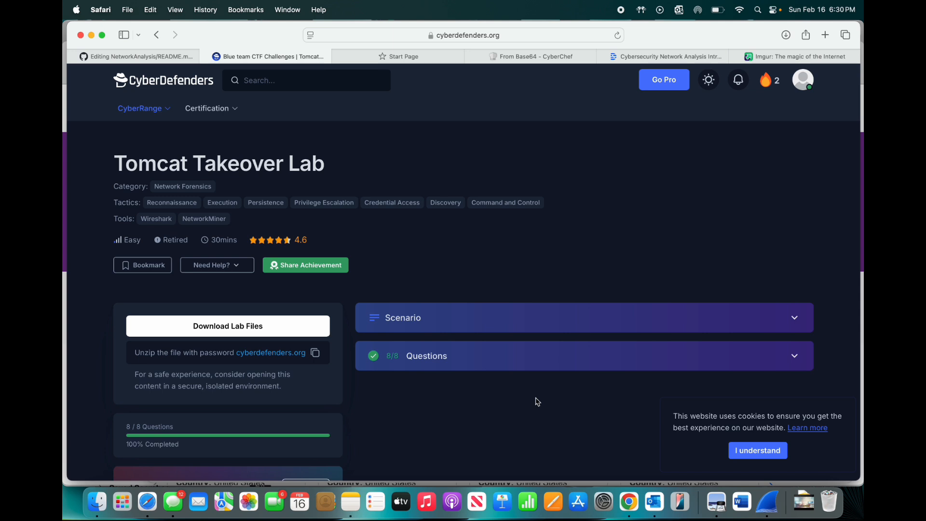
Expand the Tomcat Takeover Lab scenario and review its description and the unzip password note for the lab files.
{"action": "mouse_move", "coordinate": [148, 114]}
{"action": "left_click", "coordinate": [795, 317]}
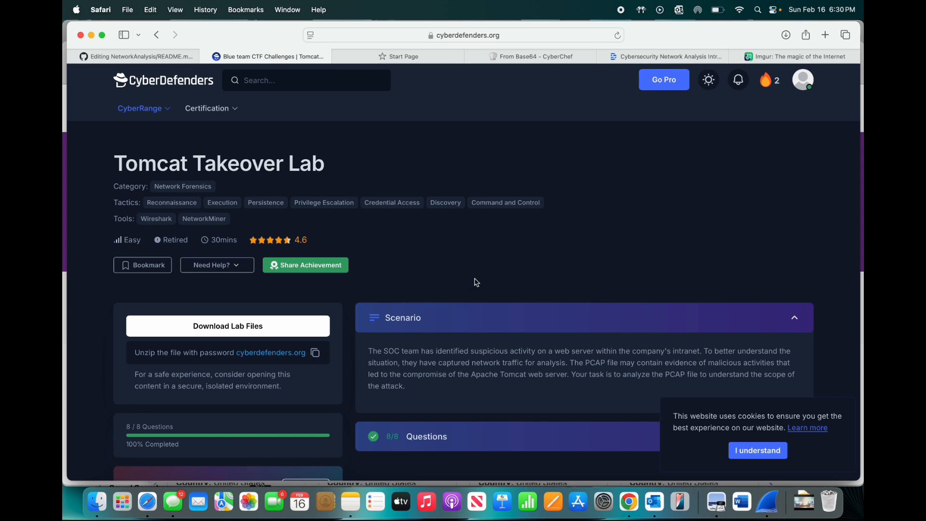
{"action": "scroll", "coordinate": [476, 282], "scroll_direction": "down", "scroll_amount": 2}
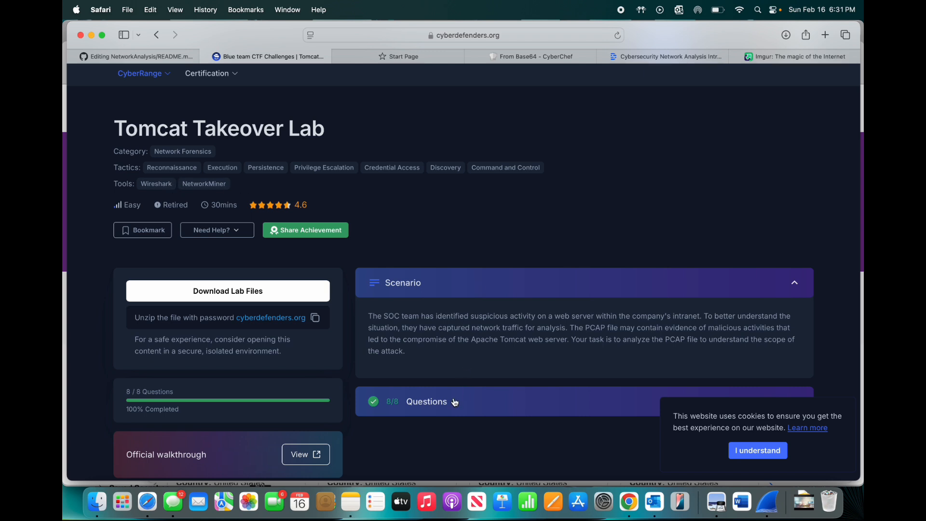
{"action": "scroll", "coordinate": [465, 342], "scroll_direction": "down", "scroll_amount": 2}
{"action": "scroll", "coordinate": [466, 344], "scroll_direction": "up", "scroll_amount": 1}
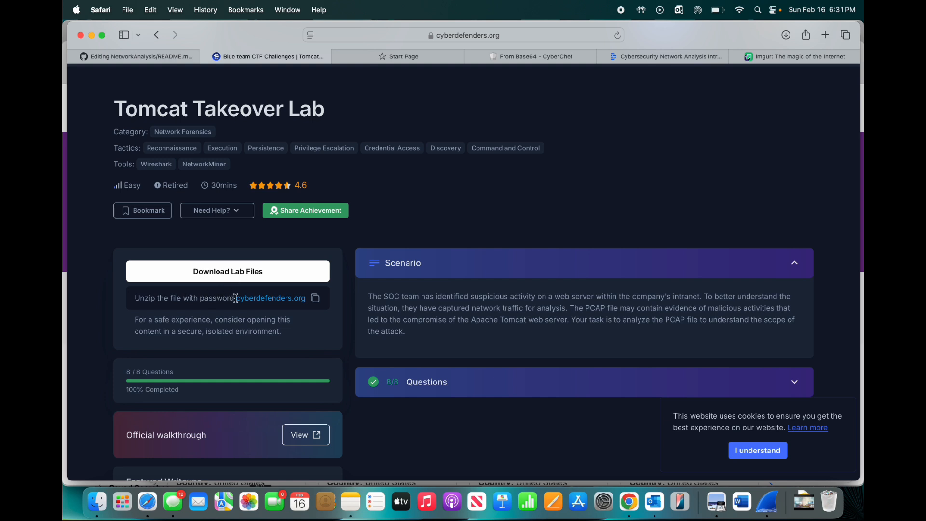
{"action": "left_click_drag", "start_coordinate": [235, 298], "coordinate": [307, 294]}
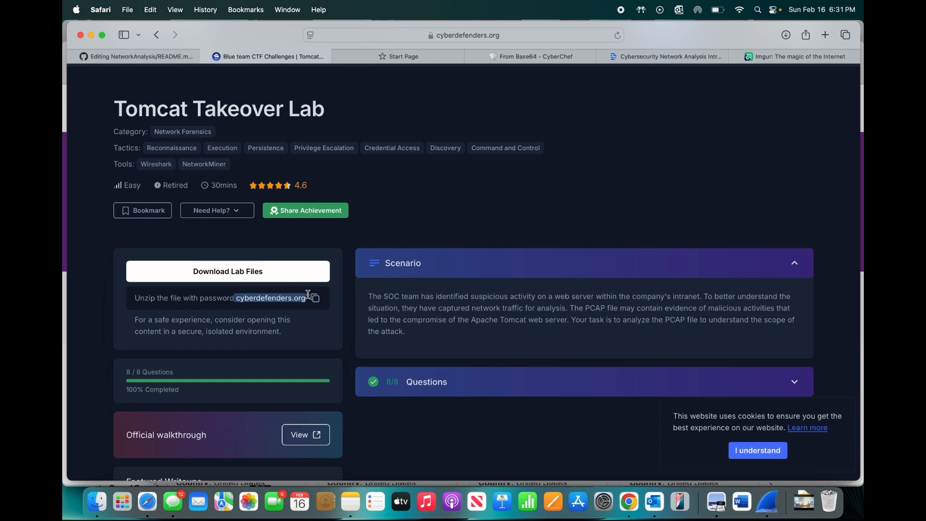
{"action": "left_click", "coordinate": [286, 307]}
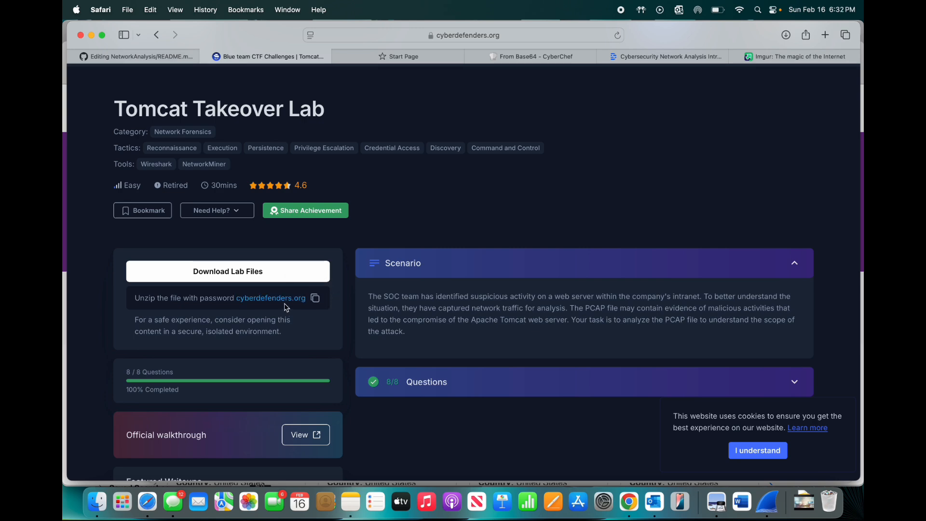
Check the web server.pcap capture in Wireshark, then return to Safari and review Question 1 in the lab's question list.
{"action": "left_click", "coordinate": [772, 502]}
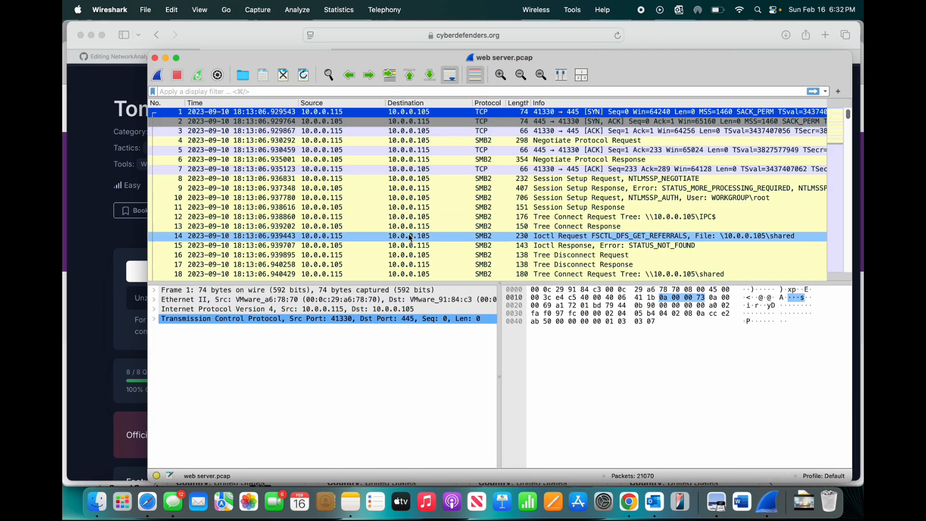
{"action": "left_click", "coordinate": [90, 186]}
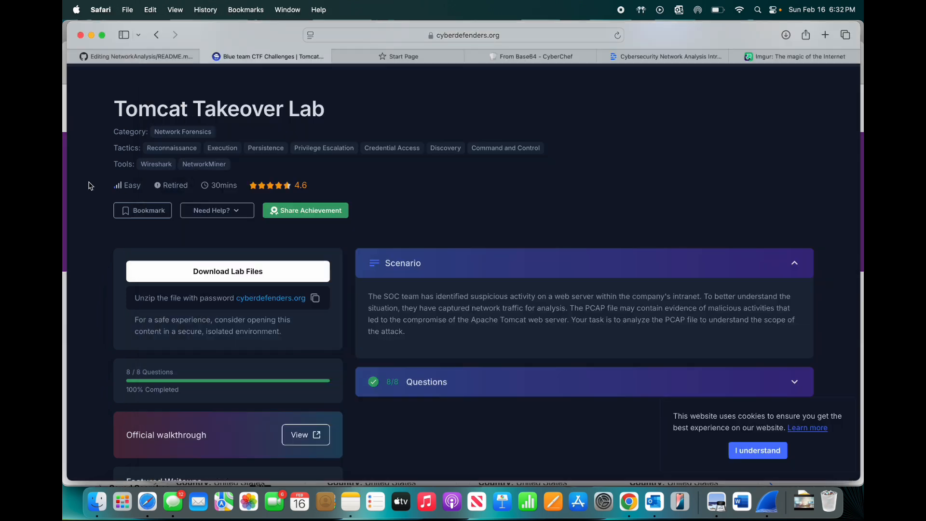
{"action": "left_click", "coordinate": [451, 384]}
{"action": "scroll", "coordinate": [446, 319], "scroll_direction": "down", "scroll_amount": 2}
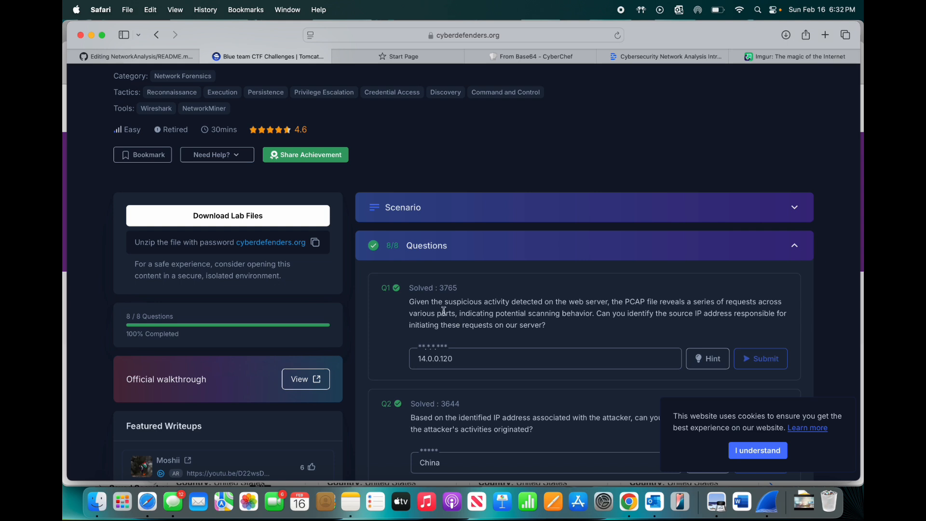
{"action": "scroll", "coordinate": [393, 320], "scroll_direction": "up", "scroll_amount": 2}
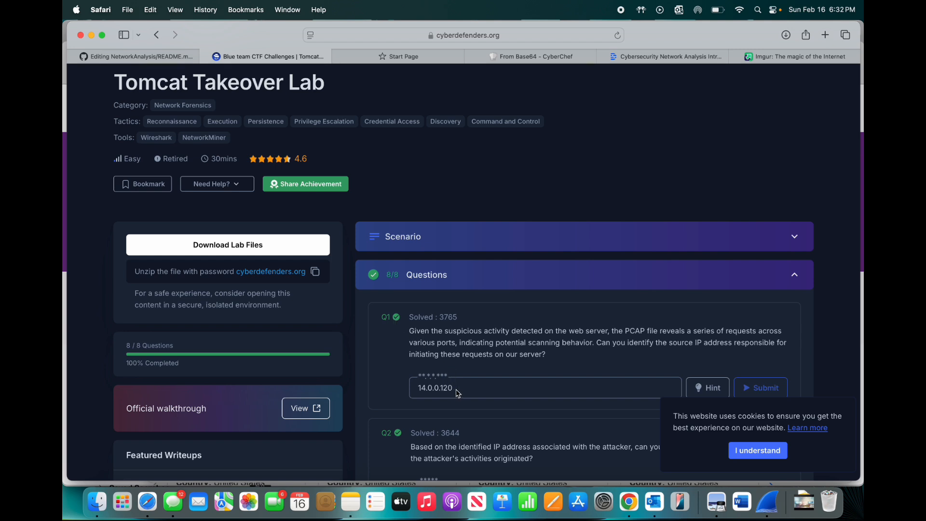
{"action": "left_click_drag", "start_coordinate": [456, 392], "coordinate": [409, 381]}
Switch to Wireshark and show the capture's IPv4 conversations sorted by bytes in descending order.
{"action": "left_click", "coordinate": [768, 504]}
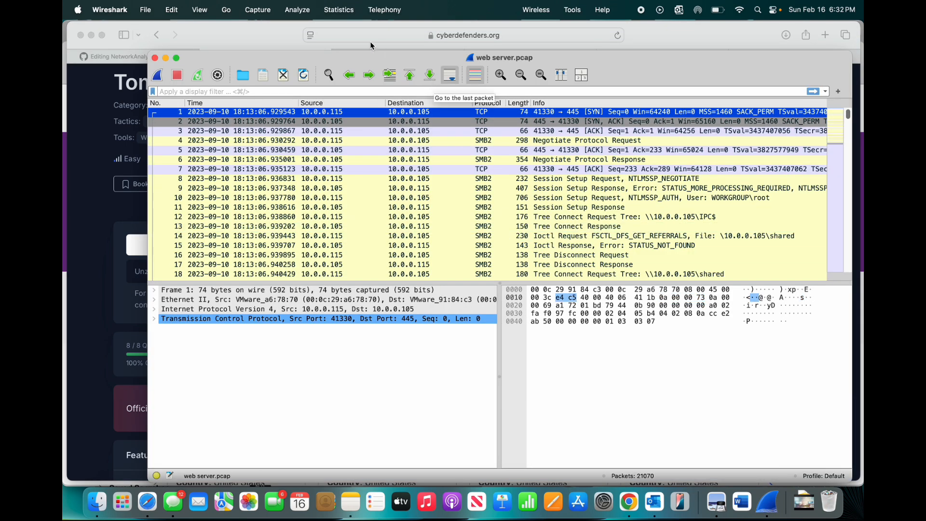
{"action": "left_click", "coordinate": [345, 13]}
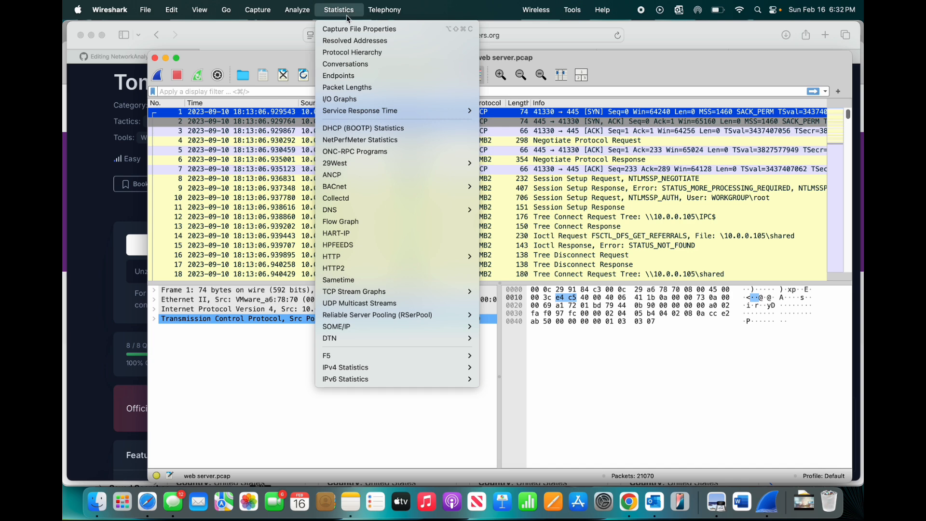
{"action": "left_click", "coordinate": [352, 66]}
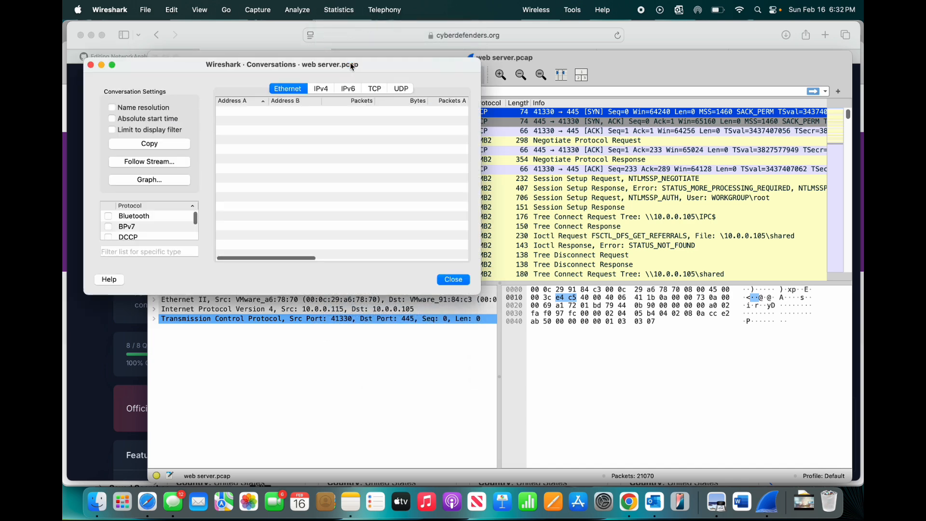
{"action": "left_click", "coordinate": [319, 88]}
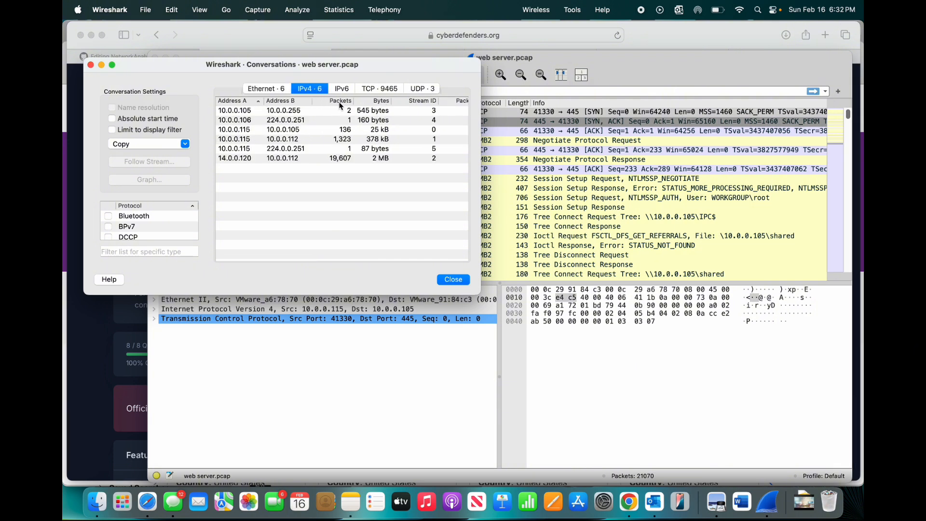
{"action": "left_click", "coordinate": [378, 103]}
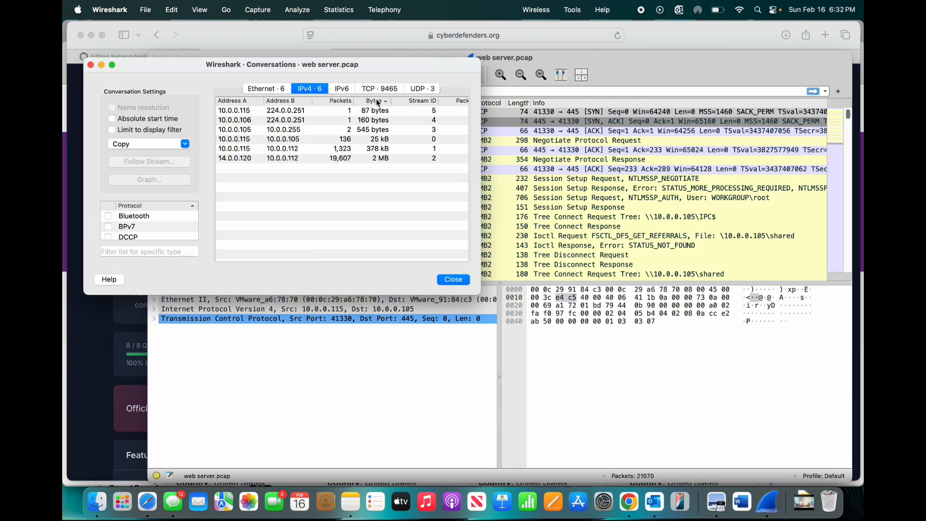
{"action": "left_click", "coordinate": [378, 104]}
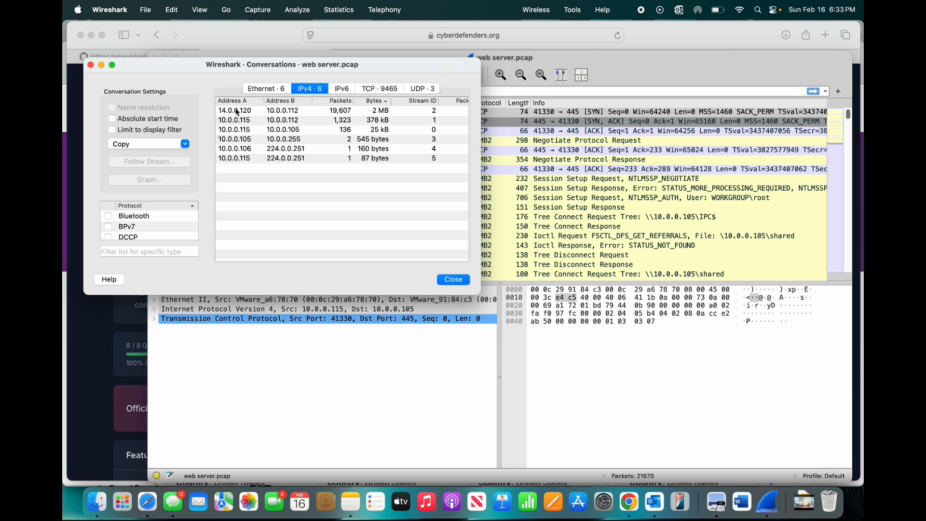
Return to the lab page in Safari and copy the IP address 14.0.0.120 from the Question 1 answer.
{"action": "left_click", "coordinate": [119, 331]}
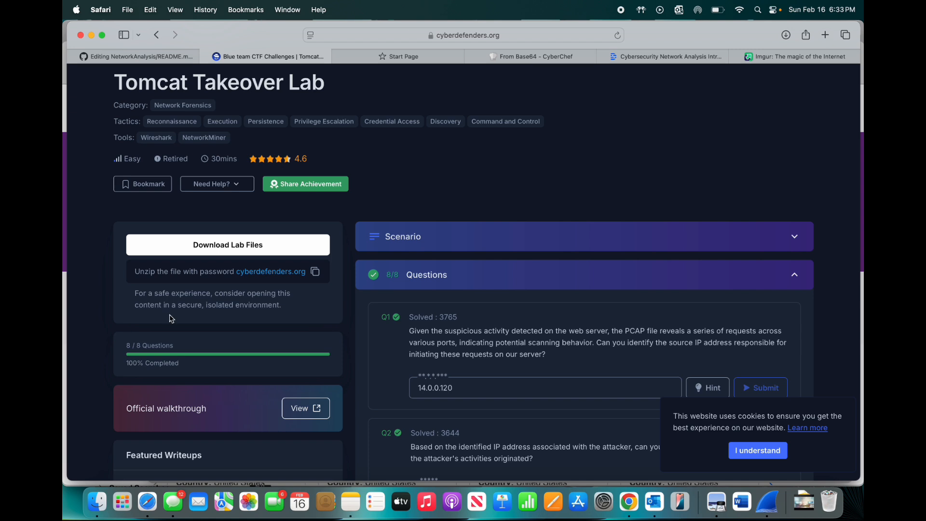
{"action": "scroll", "coordinate": [616, 290], "scroll_direction": "down", "scroll_amount": 2}
{"action": "scroll", "coordinate": [616, 290], "scroll_direction": "down", "scroll_amount": 4}
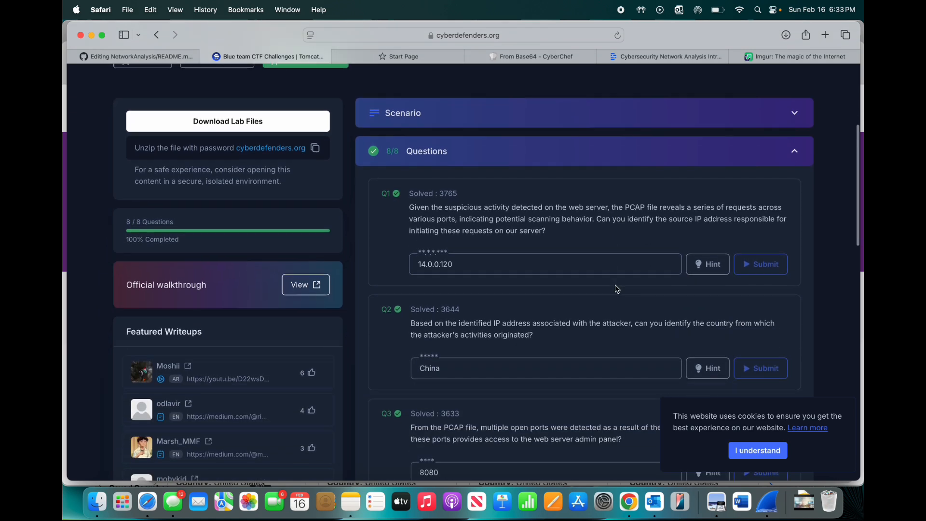
{"action": "scroll", "coordinate": [446, 291], "scroll_direction": "down", "scroll_amount": 1}
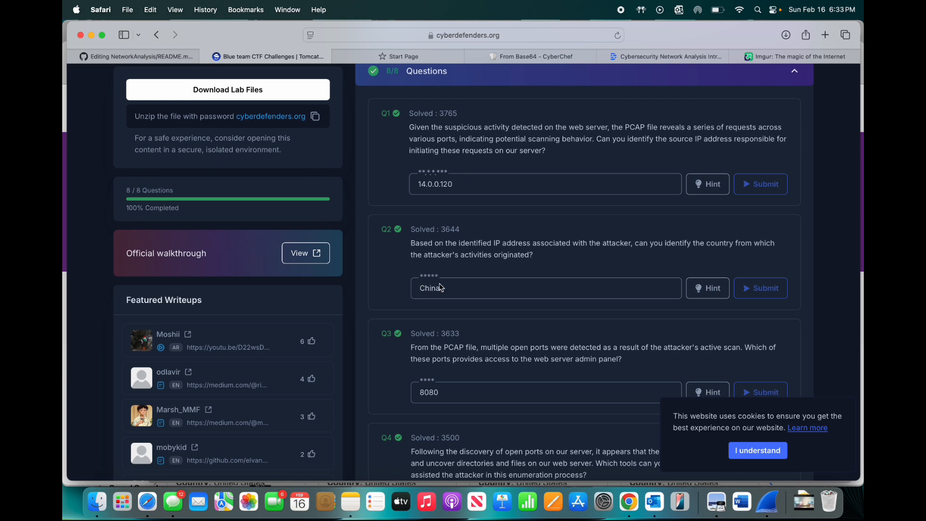
{"action": "left_click_drag", "start_coordinate": [454, 185], "coordinate": [414, 184]}
{"action": "key", "text": "super+c"}
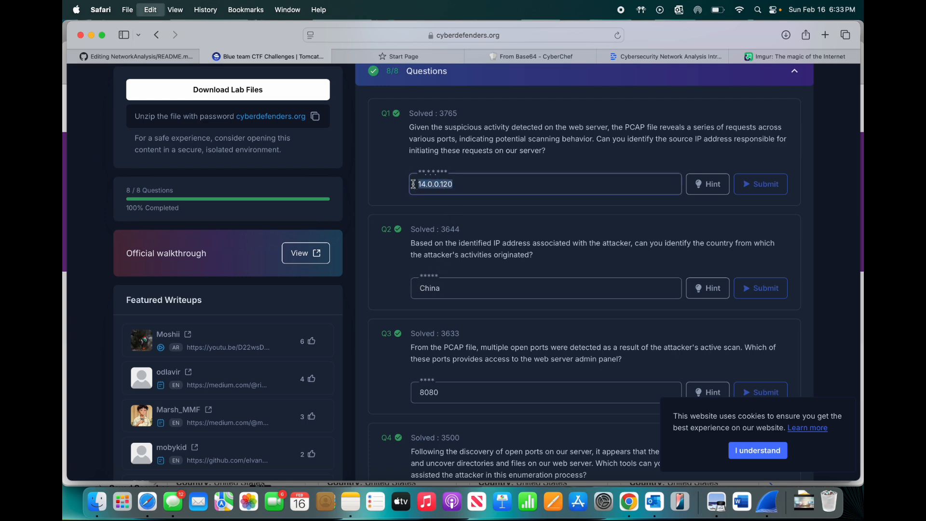
{"action": "left_click", "coordinate": [481, 159]}
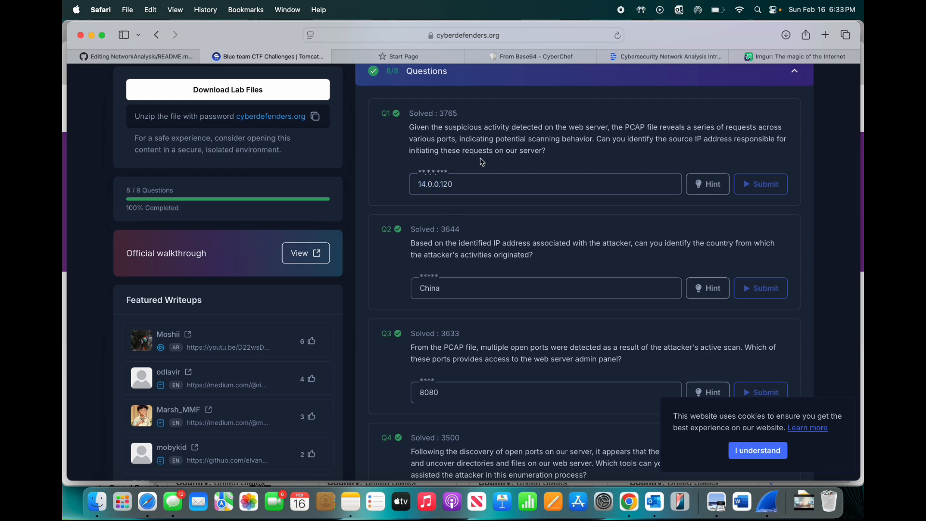
Look up 14.0.0.120 on iplocation.net and examine the country in its geolocation data.
{"action": "left_click", "coordinate": [419, 56]}
{"action": "type", "text": "iplocation"}
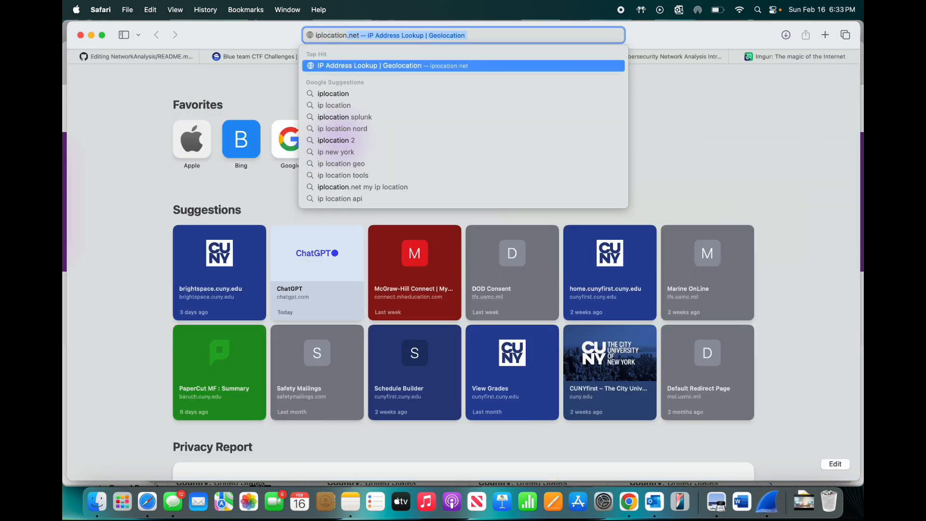
{"action": "key", "text": "Return"}
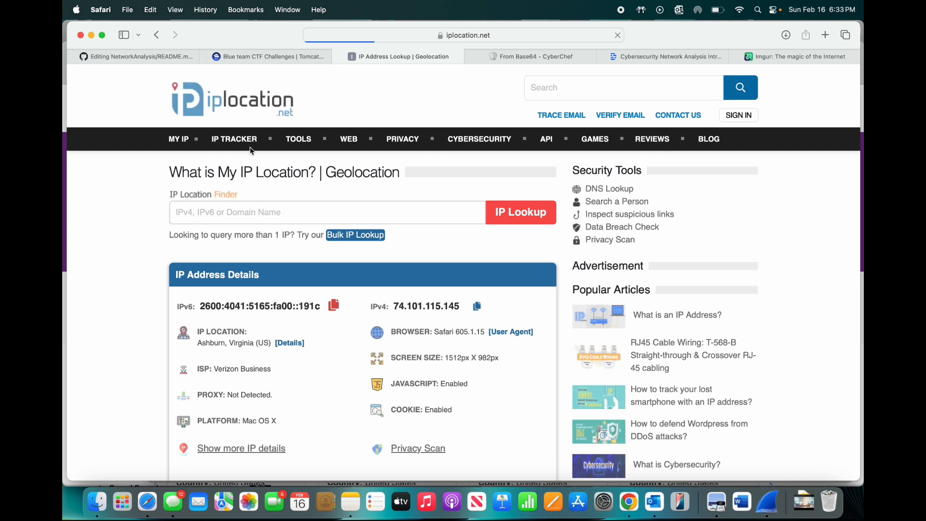
{"action": "left_click", "coordinate": [224, 218]}
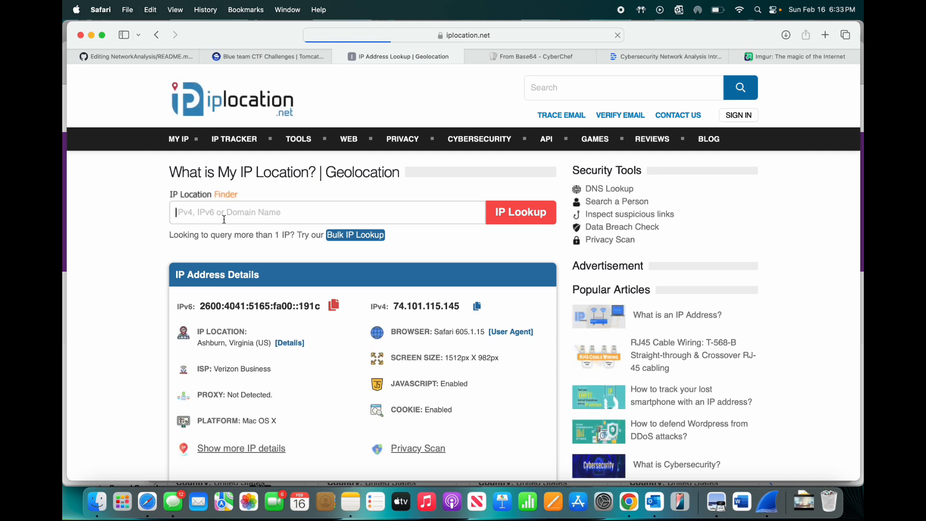
{"action": "key", "text": "super+v"}
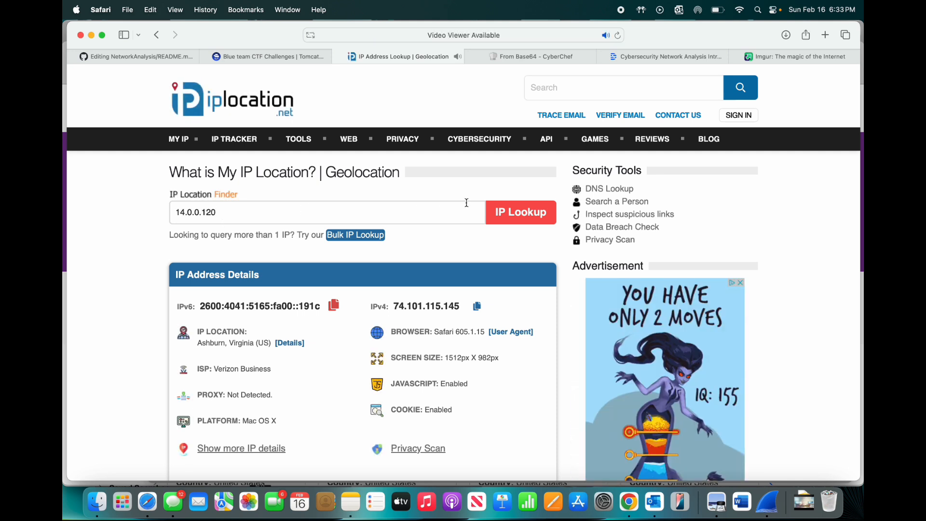
{"action": "left_click", "coordinate": [504, 210]}
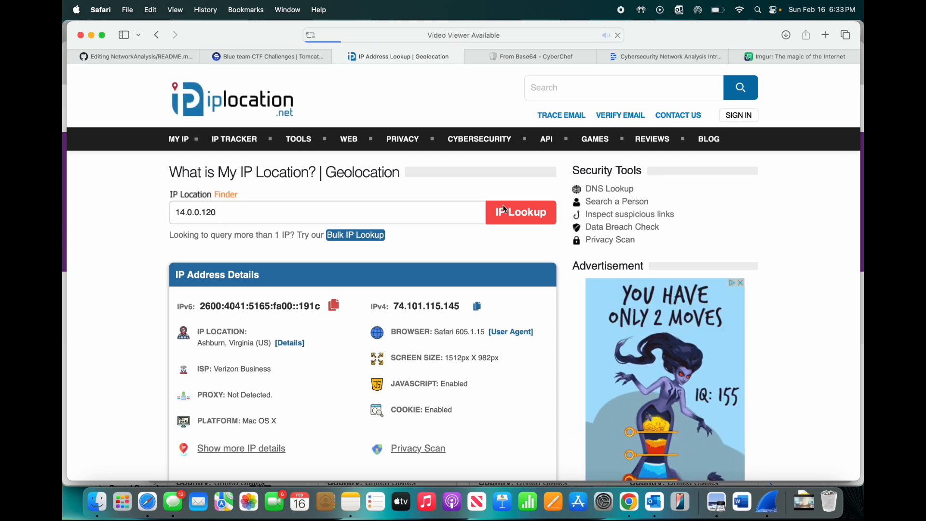
{"action": "scroll", "coordinate": [470, 241], "scroll_direction": "down", "scroll_amount": 5}
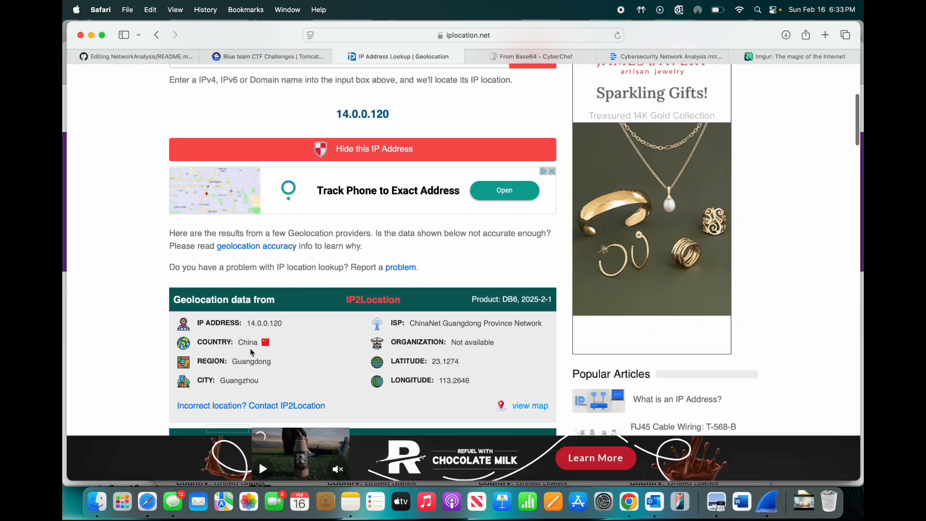
{"action": "scroll", "coordinate": [256, 351], "scroll_direction": "down", "scroll_amount": 1}
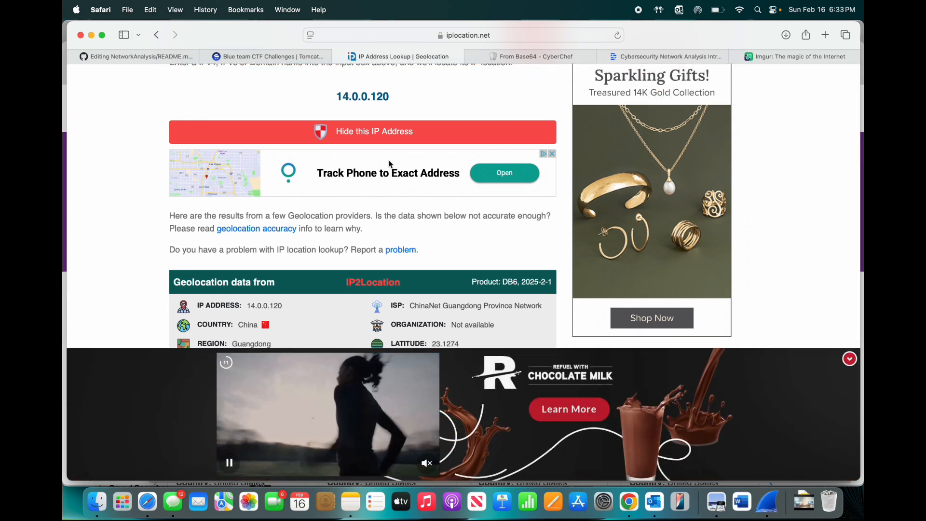
Go back to the lab questions and review the Question 2 country answer and the Question 3 text and admin panel port answer.
{"action": "left_click", "coordinate": [279, 57]}
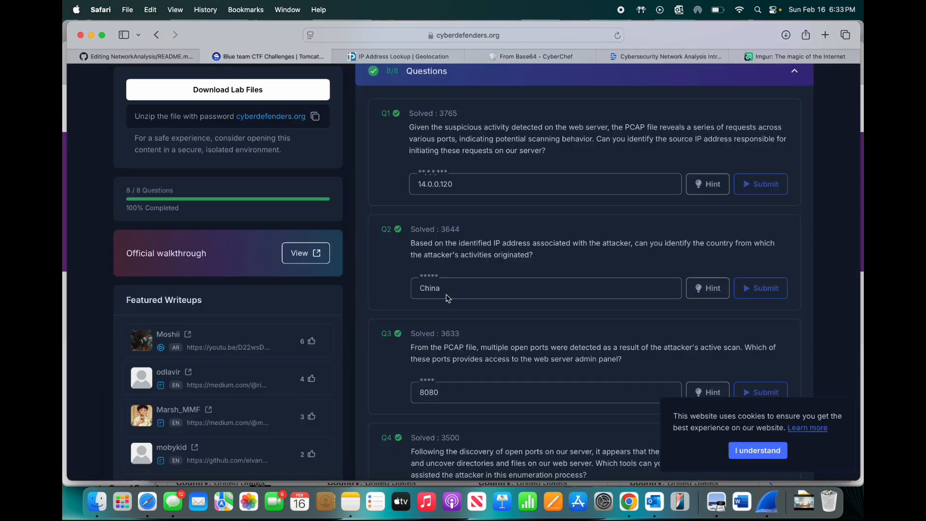
{"action": "left_click_drag", "start_coordinate": [447, 289], "coordinate": [413, 287]}
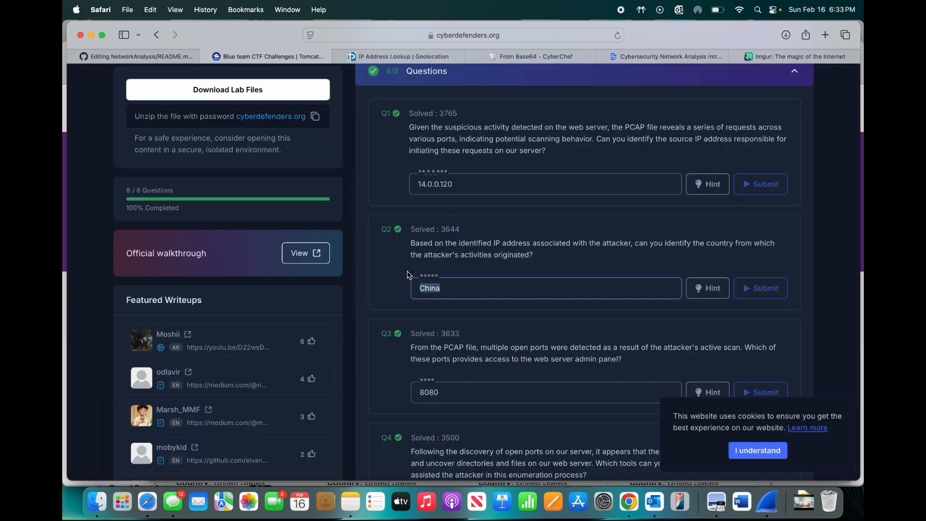
{"action": "left_click", "coordinate": [409, 272]}
{"action": "scroll", "coordinate": [484, 273], "scroll_direction": "down", "scroll_amount": 5}
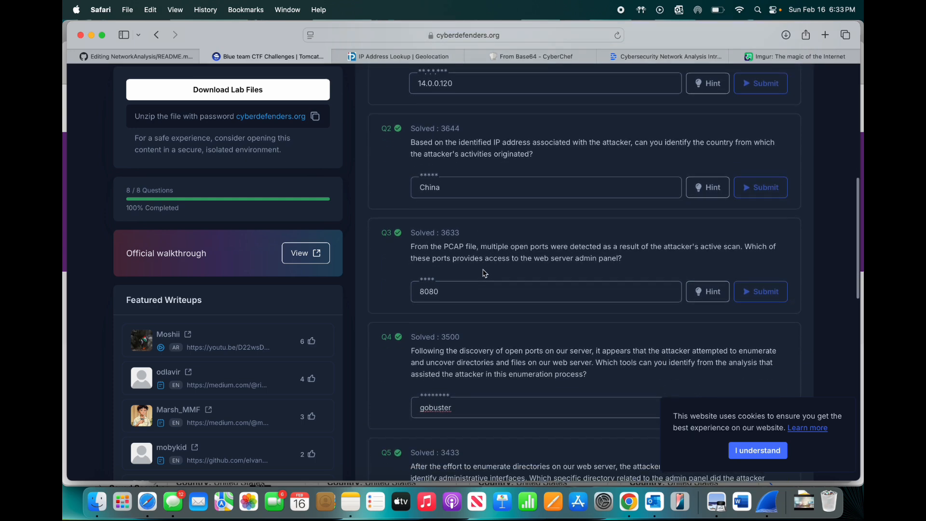
{"action": "scroll", "coordinate": [484, 274], "scroll_direction": "up", "scroll_amount": 4}
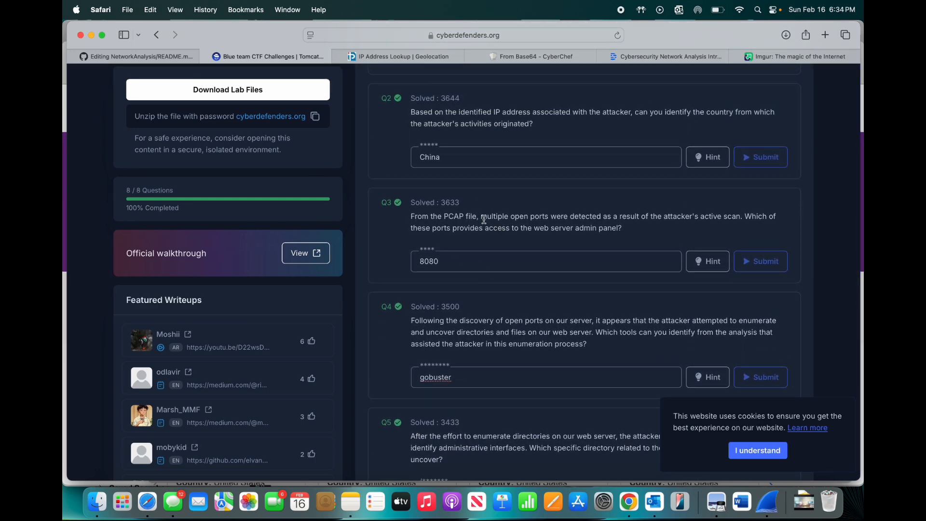
{"action": "left_click_drag", "start_coordinate": [483, 218], "coordinate": [633, 233]}
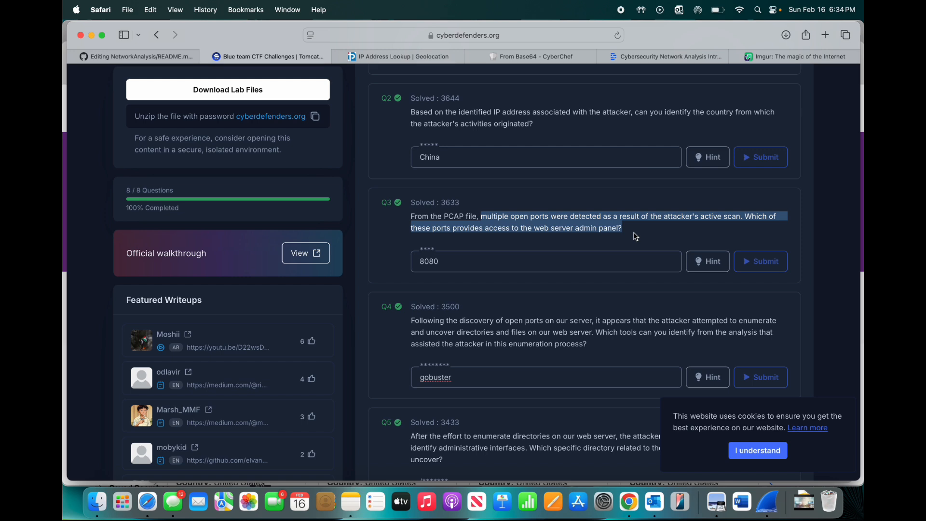
{"action": "left_click", "coordinate": [635, 237]}
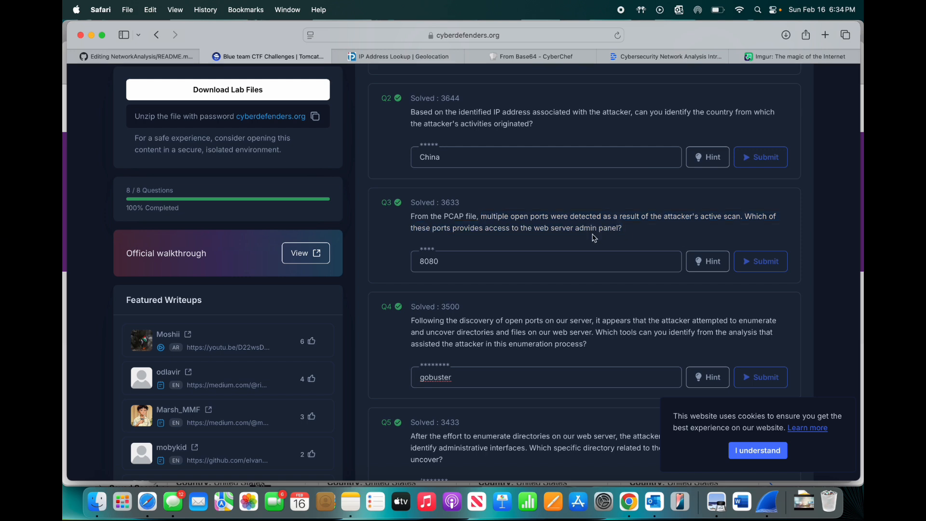
{"action": "left_click_drag", "start_coordinate": [448, 264], "coordinate": [410, 262]}
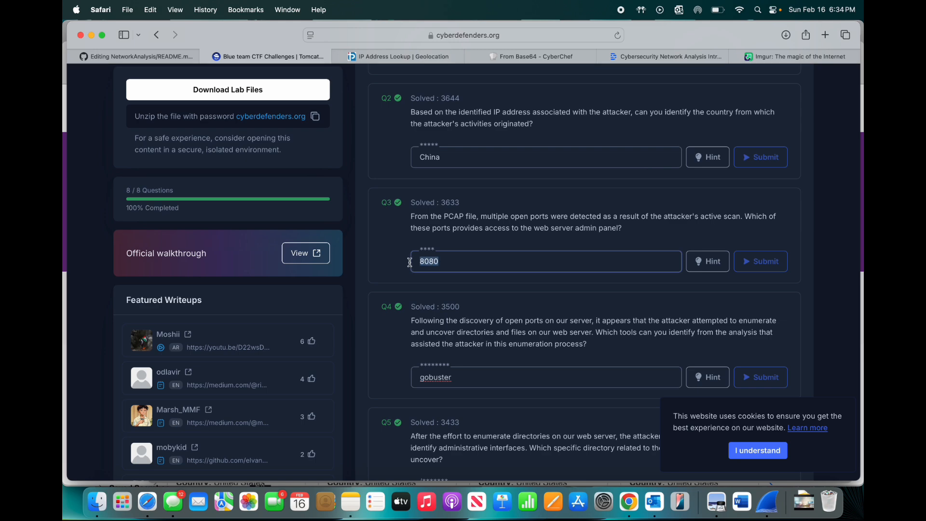
{"action": "left_click", "coordinate": [407, 253]}
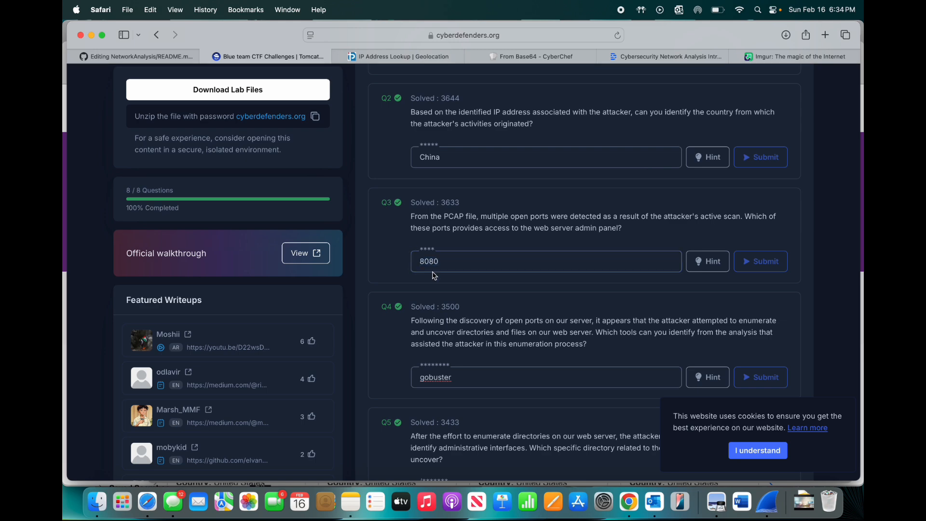
Switch to Wireshark, close the Conversations window and enter http in the display filter.
{"action": "left_click", "coordinate": [767, 502]}
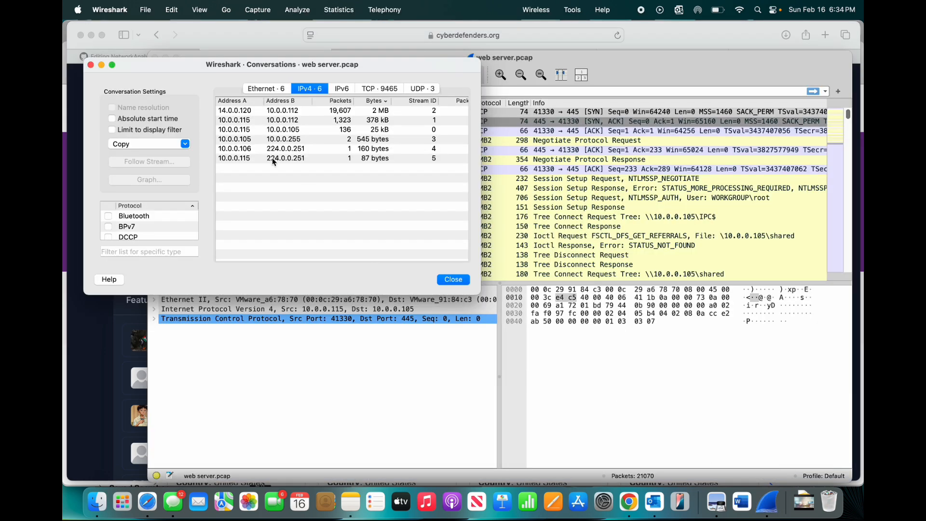
{"action": "left_click", "coordinate": [91, 64]}
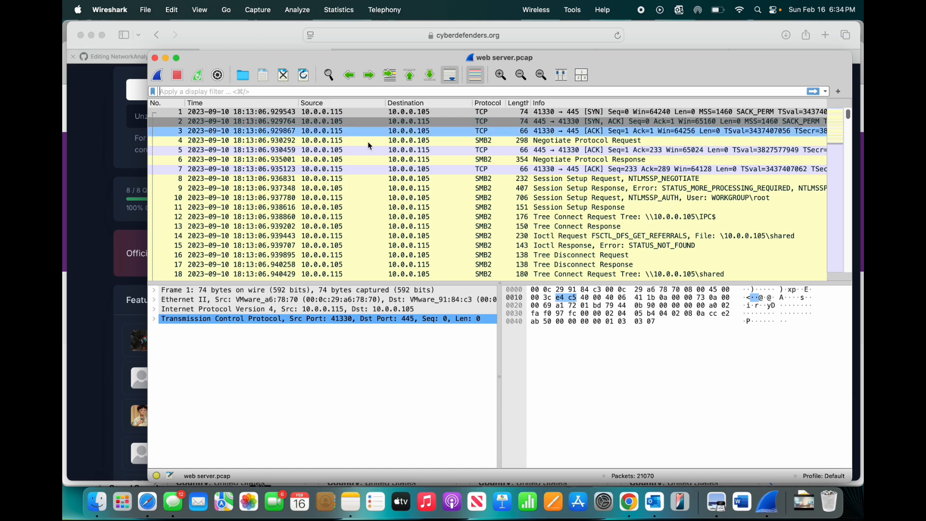
{"action": "left_click", "coordinate": [248, 91]}
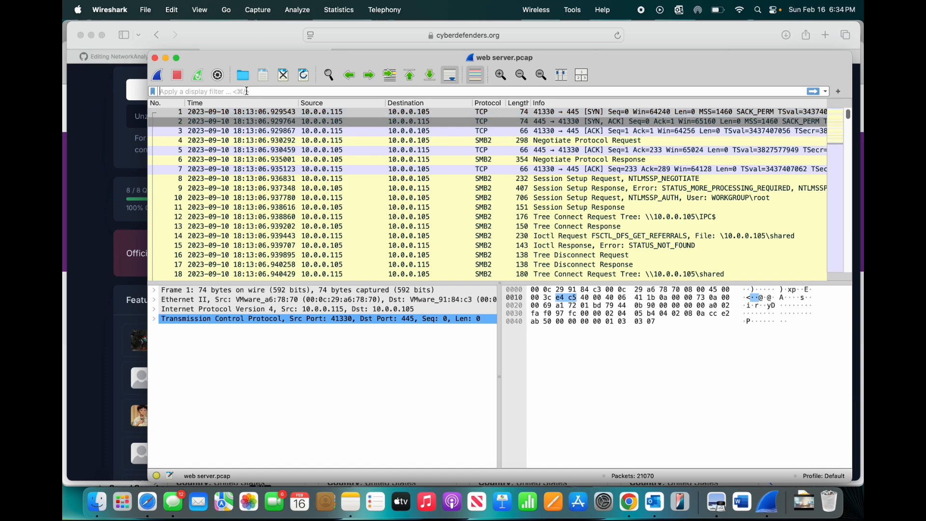
{"action": "type", "text": "http"}
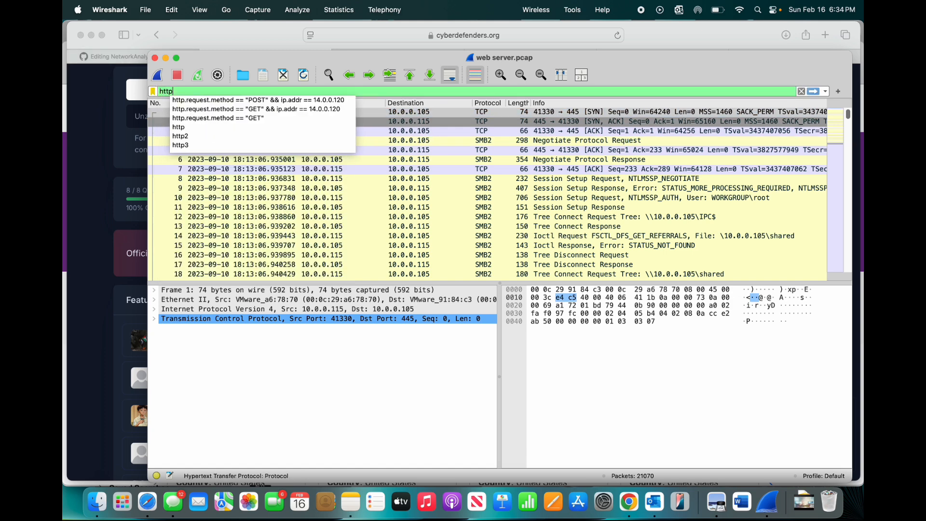
{"action": "key", "text": "Escape"}
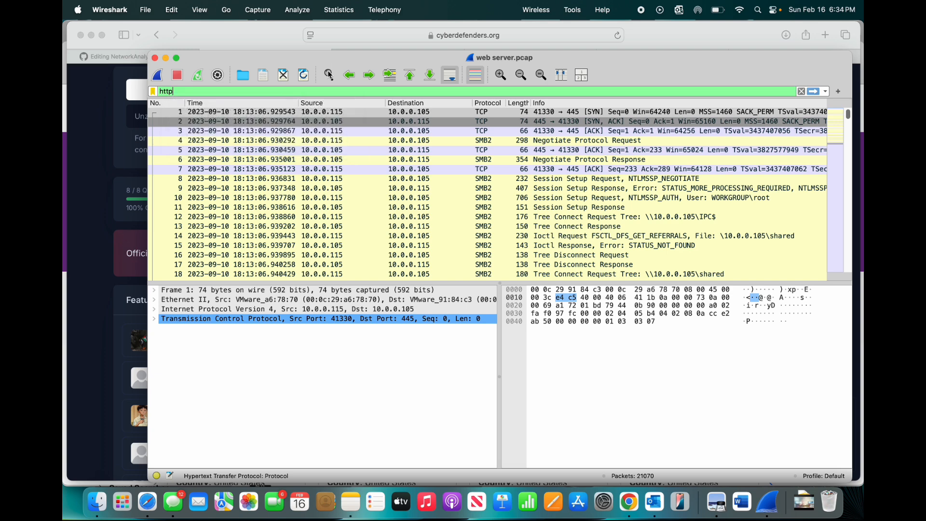
Find the string admin in the packet list and examine the matching packet's Hypertext Transfer Protocol details, including the Host header.
{"action": "left_click", "coordinate": [329, 76]}
{"action": "type", "text": "admin"}
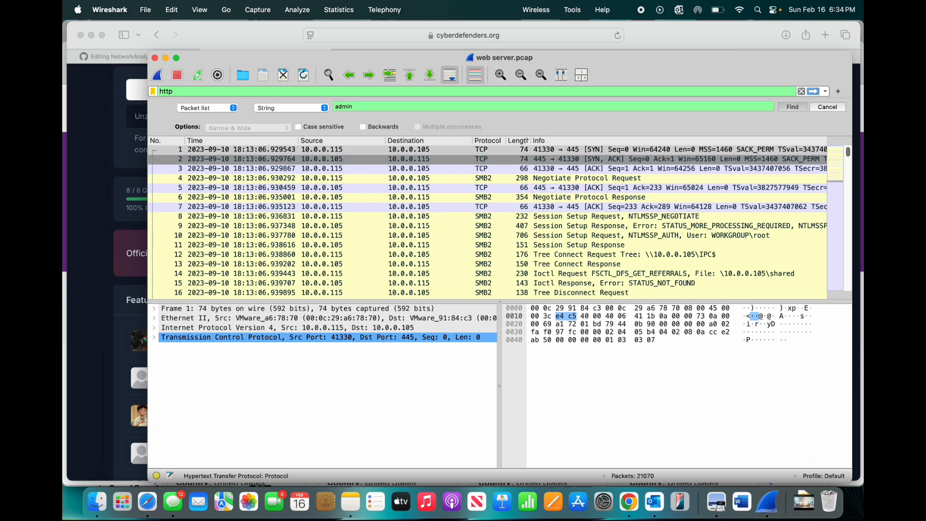
{"action": "key", "text": "Return"}
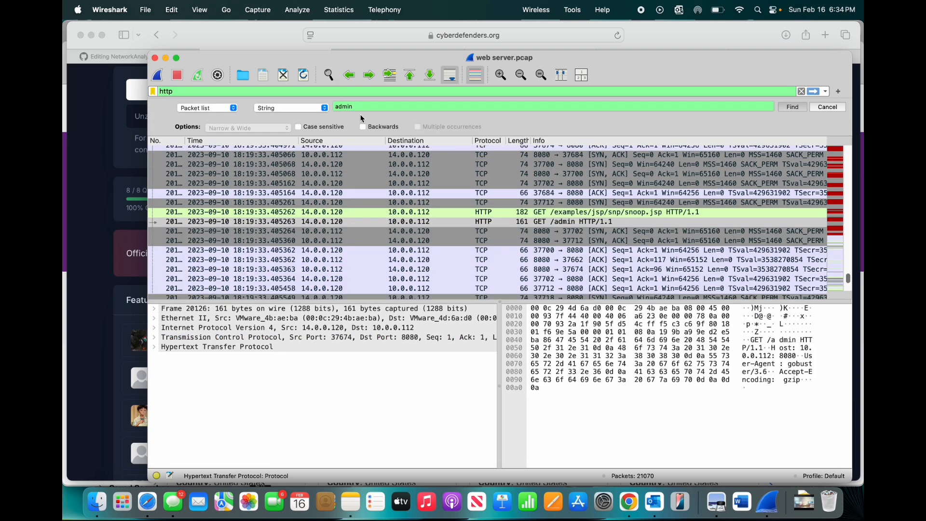
{"action": "left_click", "coordinate": [196, 346]}
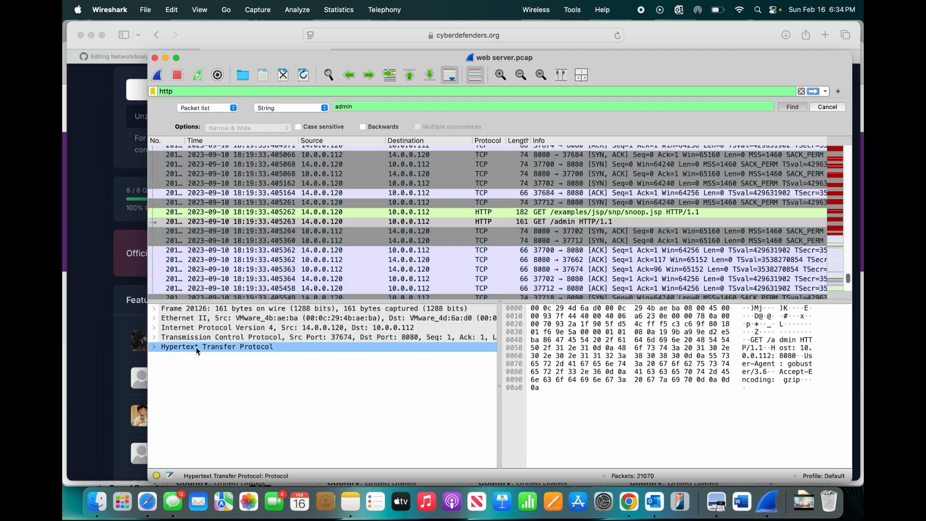
{"action": "left_click", "coordinate": [155, 347]}
{"action": "left_click", "coordinate": [236, 367]}
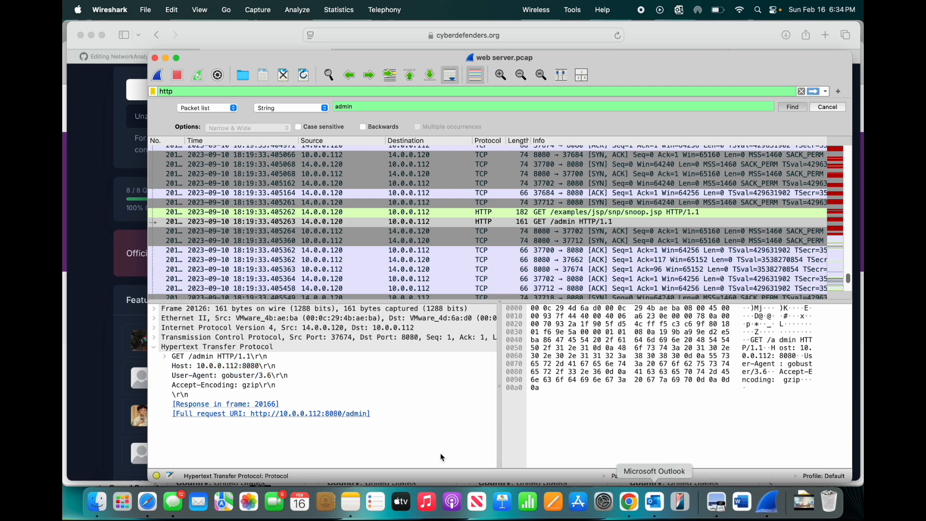
Read Question 4 on the lab page in Safari, and check the User-Agent header of the /admin request in Wireshark.
{"action": "left_click", "coordinate": [106, 378]}
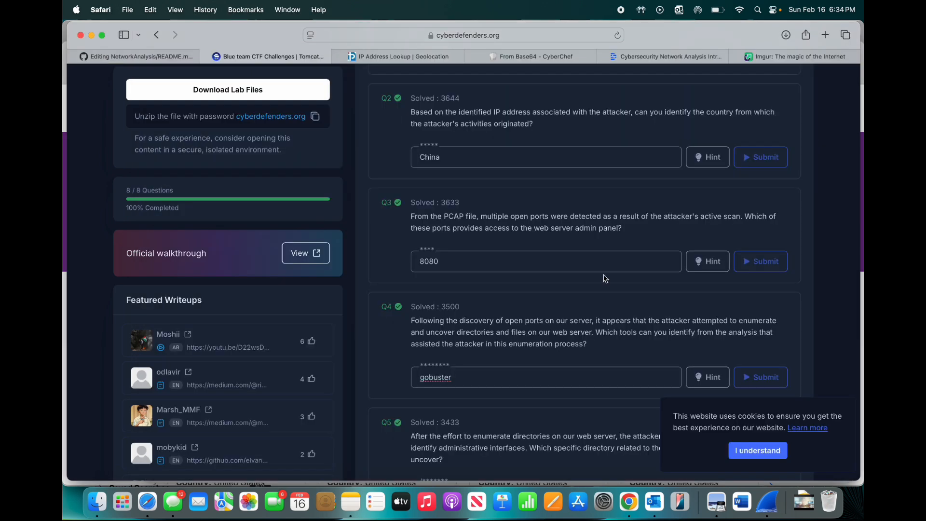
{"action": "scroll", "coordinate": [606, 276], "scroll_direction": "down", "scroll_amount": 3}
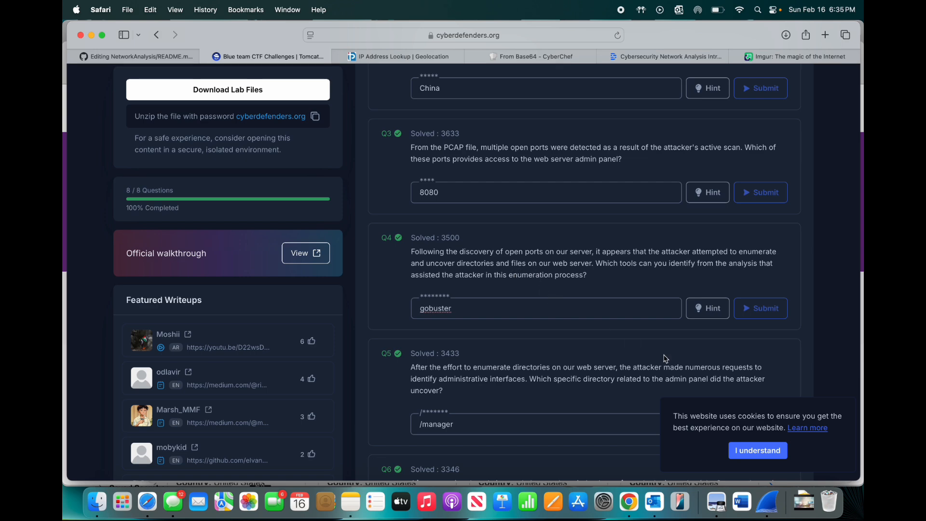
{"action": "left_click", "coordinate": [780, 514]}
{"action": "left_click", "coordinate": [352, 367]}
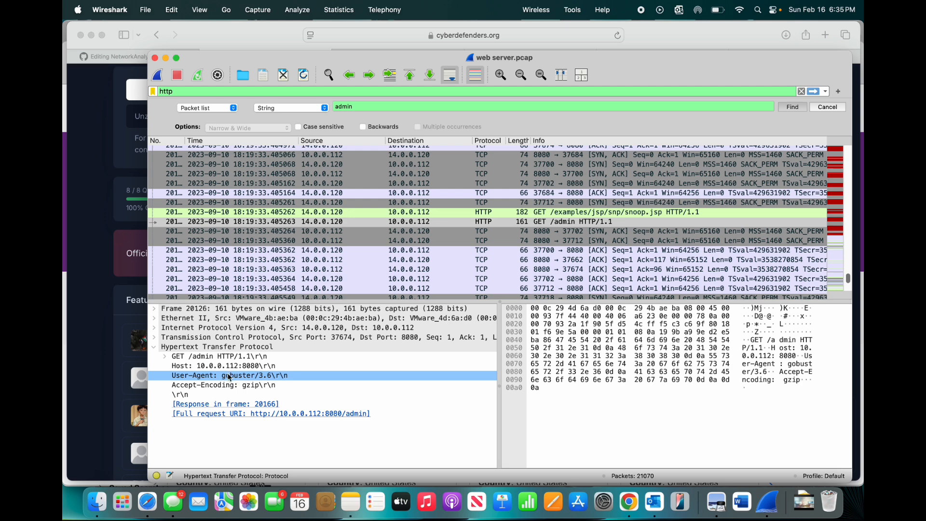
Return to the lab page in Safari and review the Question 4 answer and the Question 5 text and directory answer.
{"action": "left_click", "coordinate": [106, 341]}
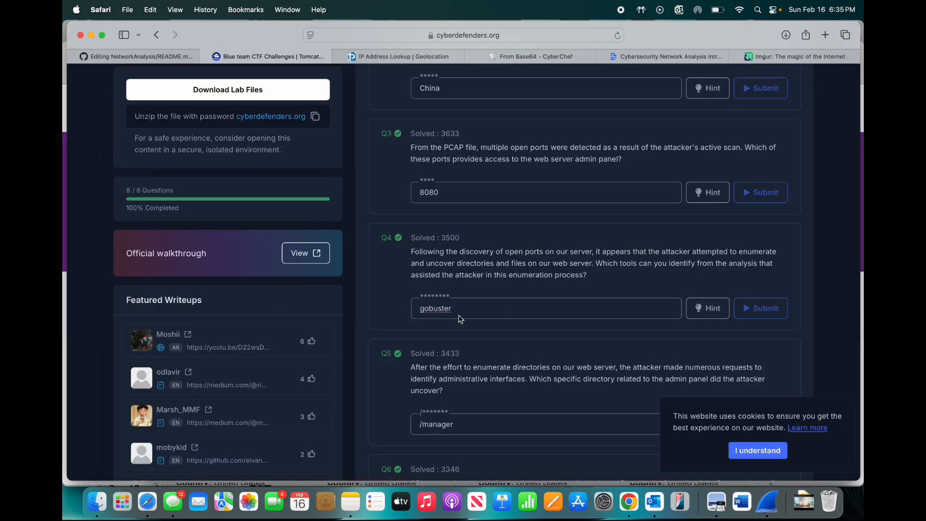
{"action": "scroll", "coordinate": [459, 318], "scroll_direction": "down", "scroll_amount": 5}
{"action": "scroll", "coordinate": [460, 319], "scroll_direction": "down", "scroll_amount": 2}
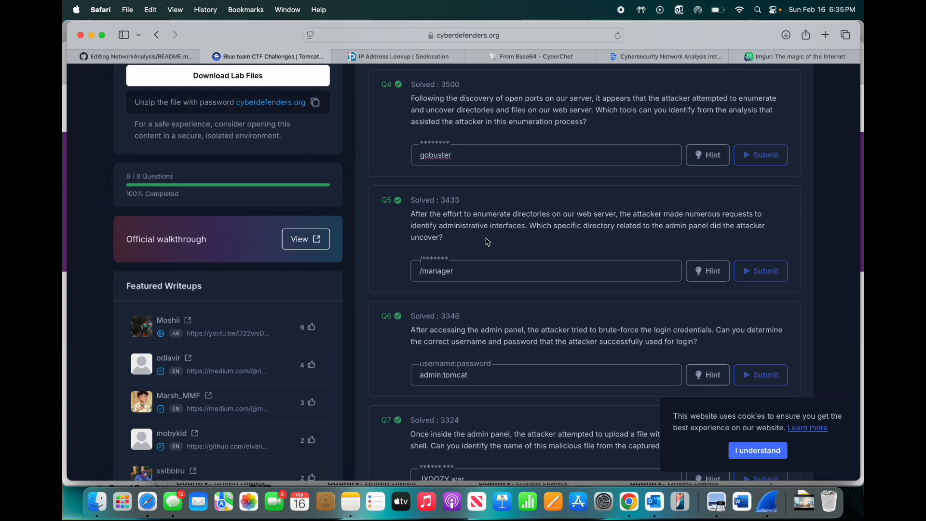
{"action": "left_click_drag", "start_coordinate": [463, 272], "coordinate": [403, 269]}
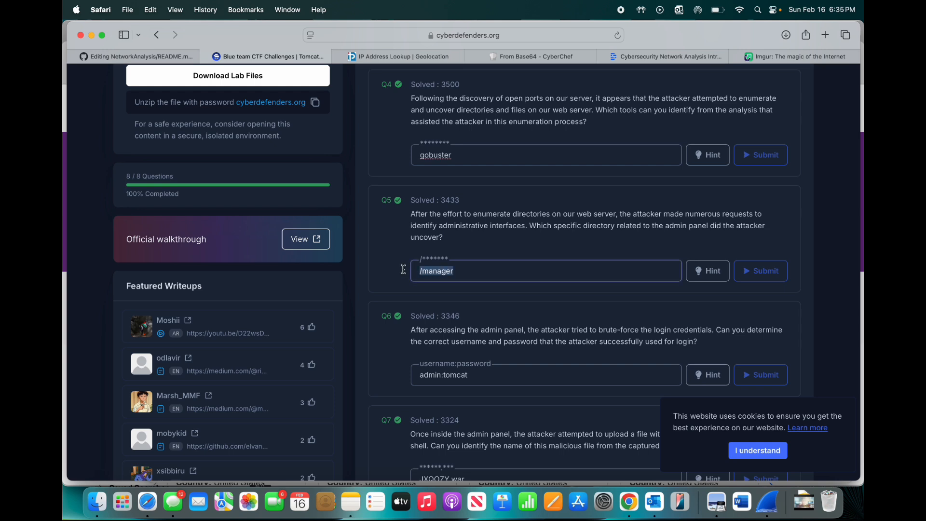
{"action": "left_click", "coordinate": [407, 256]}
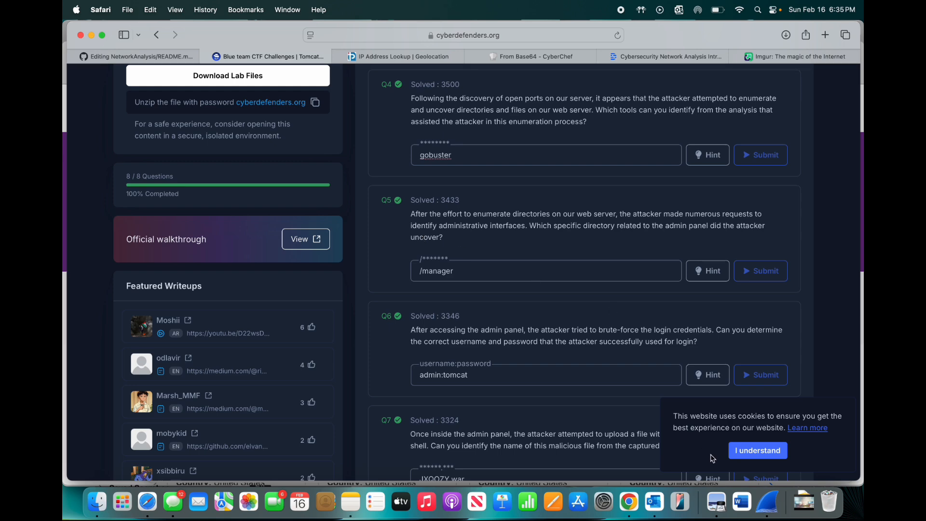
Switch to Wireshark and clear both the packet search text and the display filter.
{"action": "left_click", "coordinate": [771, 505]}
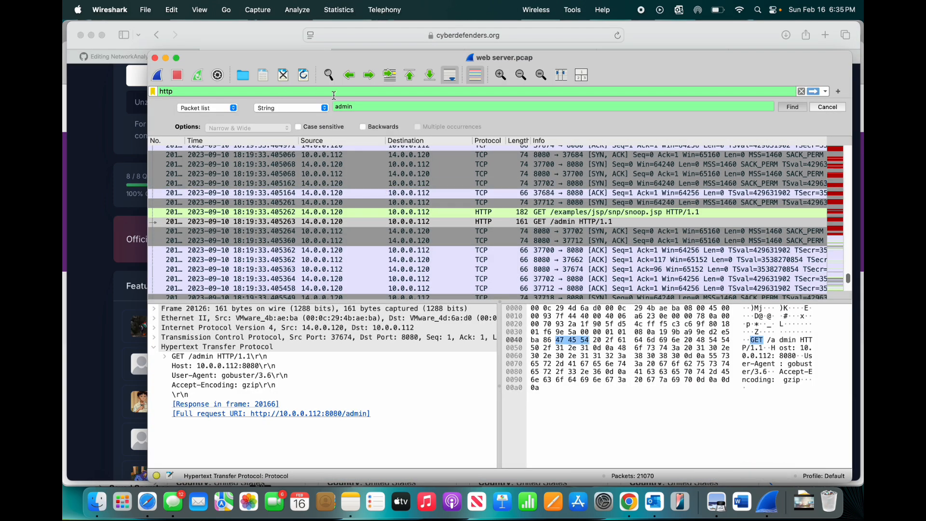
{"action": "left_click_drag", "start_coordinate": [360, 108], "coordinate": [136, 92]}
{"action": "key", "text": "BackSpace"}
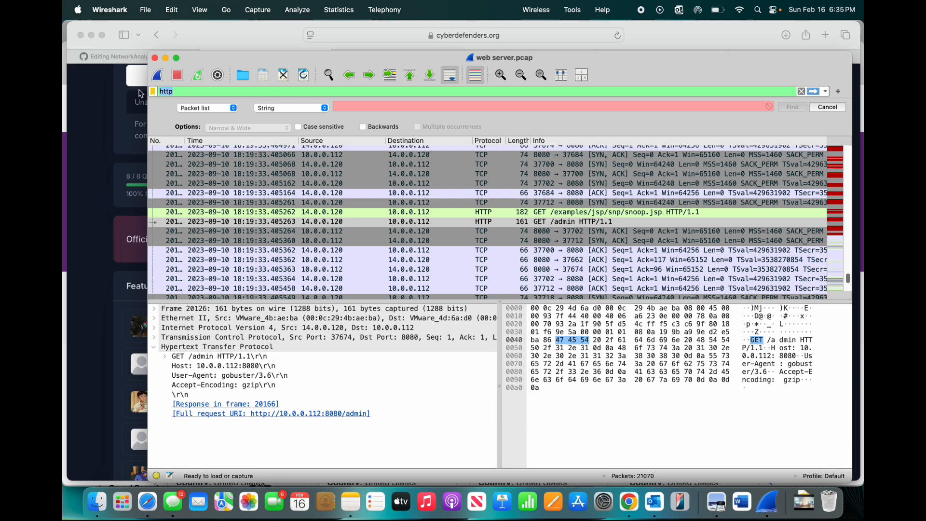
{"action": "key", "text": "BackSpace"}
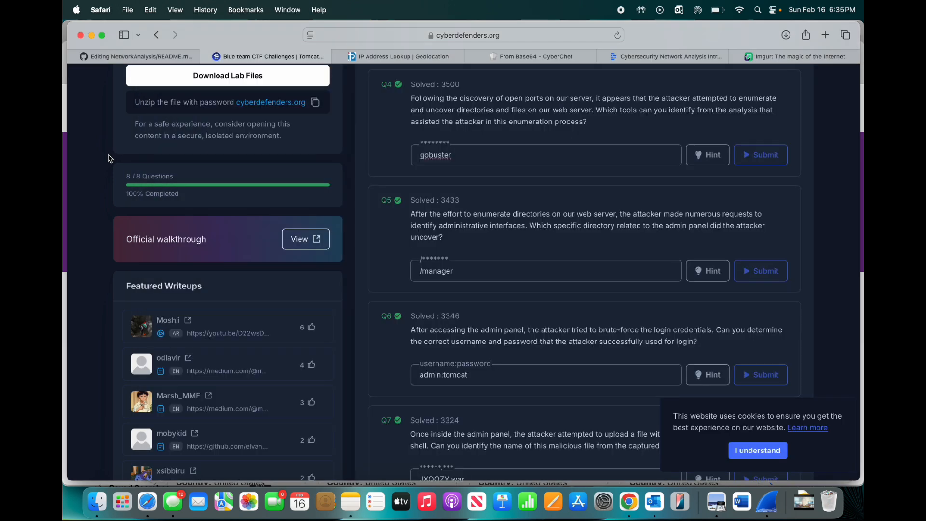
Go back to the lab page in Safari and copy the IP address 14.0.0.120 from the Question 1 answer.
{"action": "left_click", "coordinate": [109, 154]}
{"action": "scroll", "coordinate": [439, 213], "scroll_direction": "up", "scroll_amount": 10}
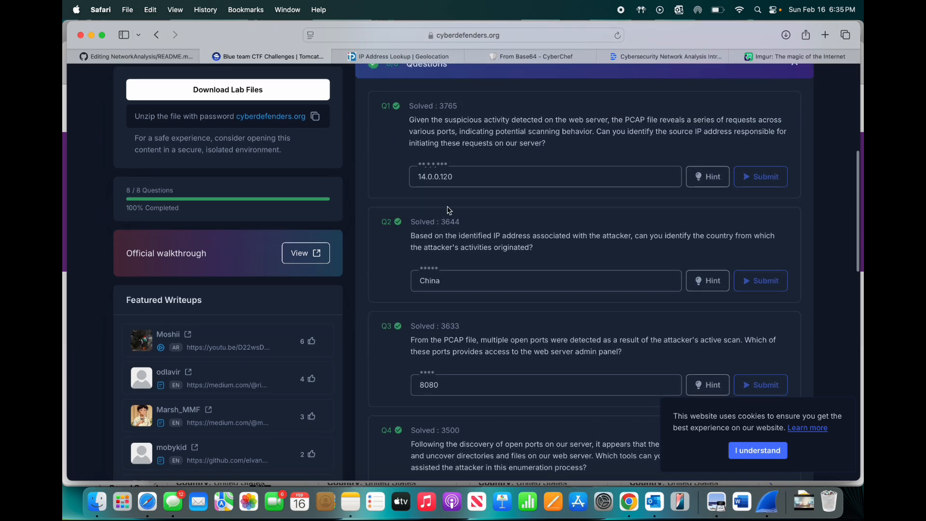
{"action": "double_click", "coordinate": [459, 185]}
{"action": "key", "text": "super+c"}
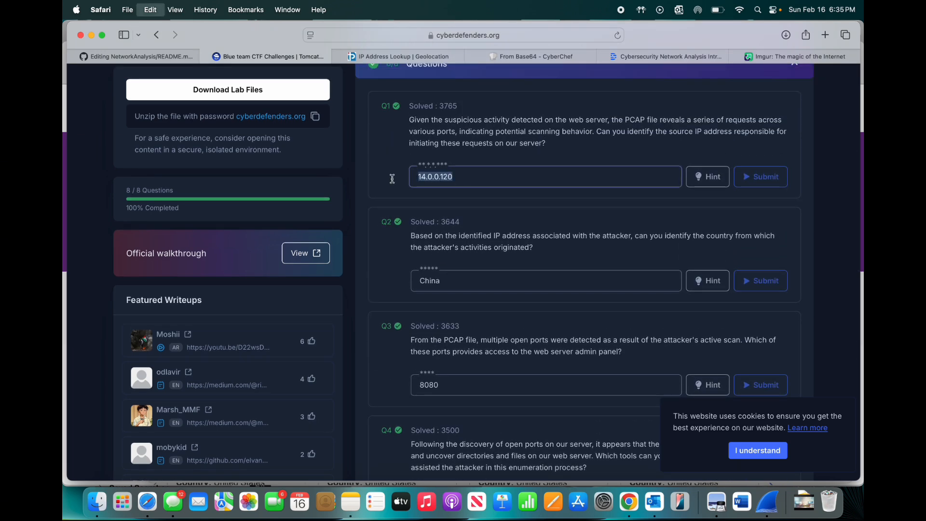
{"action": "left_click", "coordinate": [409, 194]}
{"action": "scroll", "coordinate": [409, 194], "scroll_direction": "down", "scroll_amount": 10}
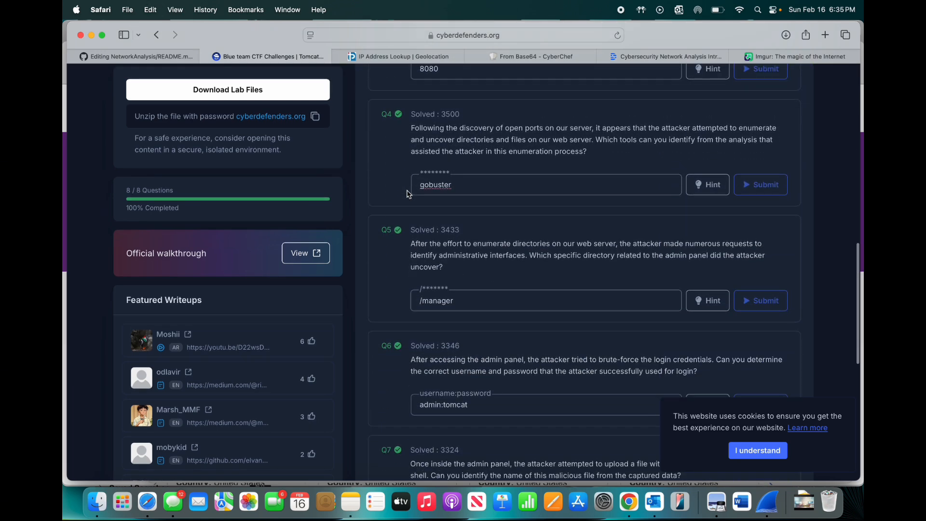
Switch to Wireshark and apply the display filter ip.addr == 14.0.0.120 && http.request.method == "GET".
{"action": "left_click", "coordinate": [774, 501]}
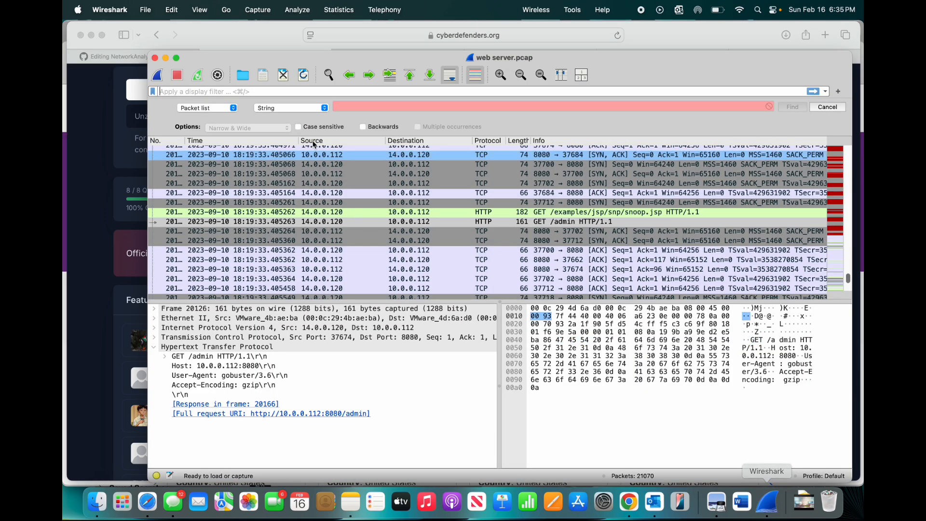
{"action": "type", "text": "i"}
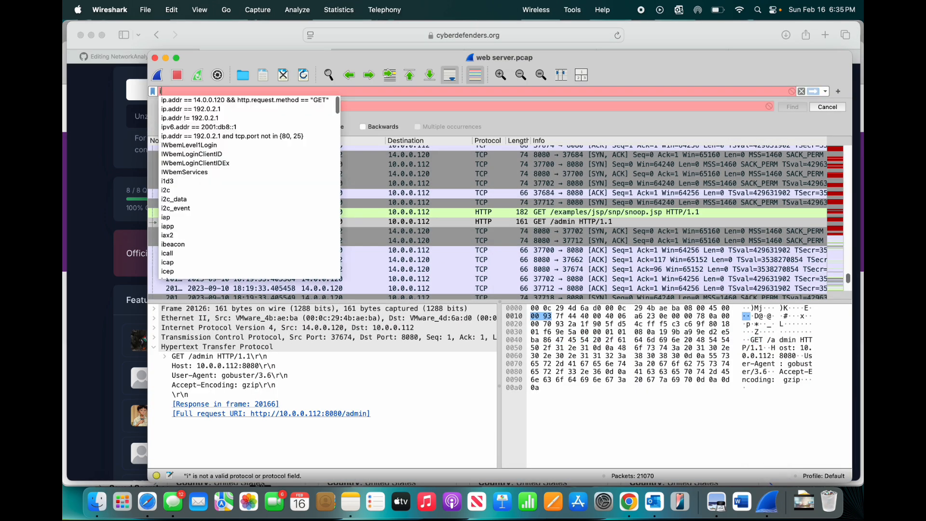
{"action": "type", "text": "p.a"}
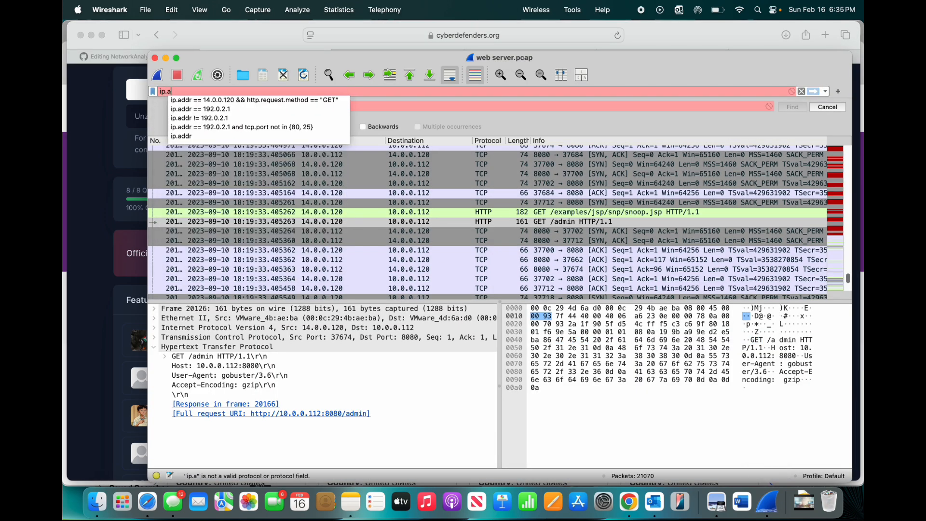
{"action": "type", "text": "ddr =="}
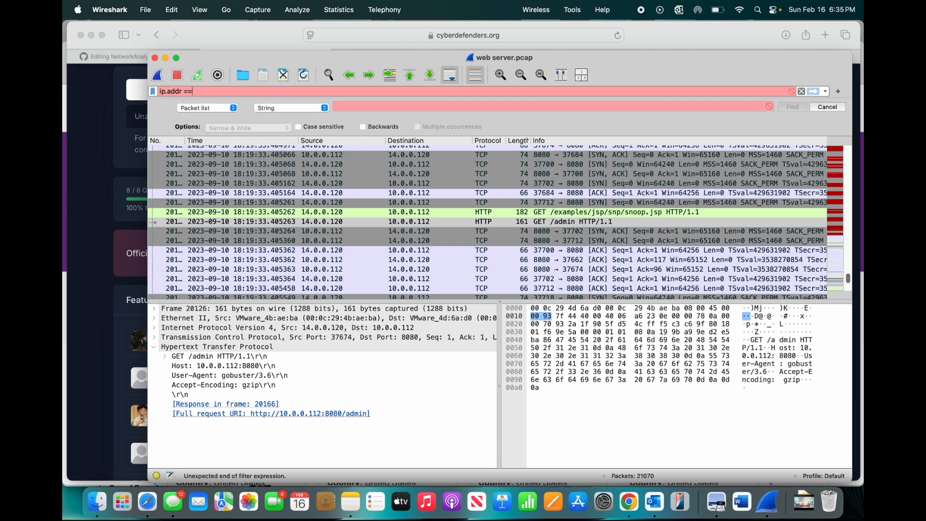
{"action": "key", "text": "super+v"}
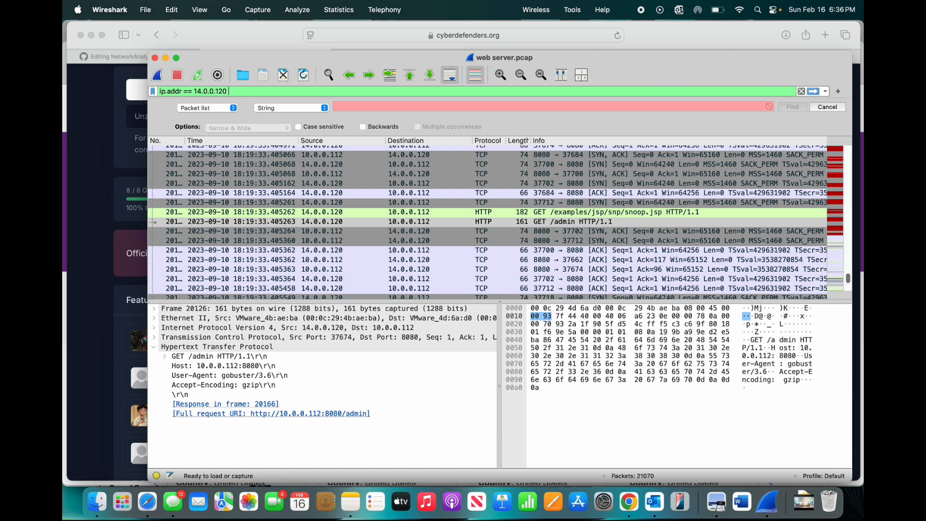
{"action": "type", "text": "&& "}
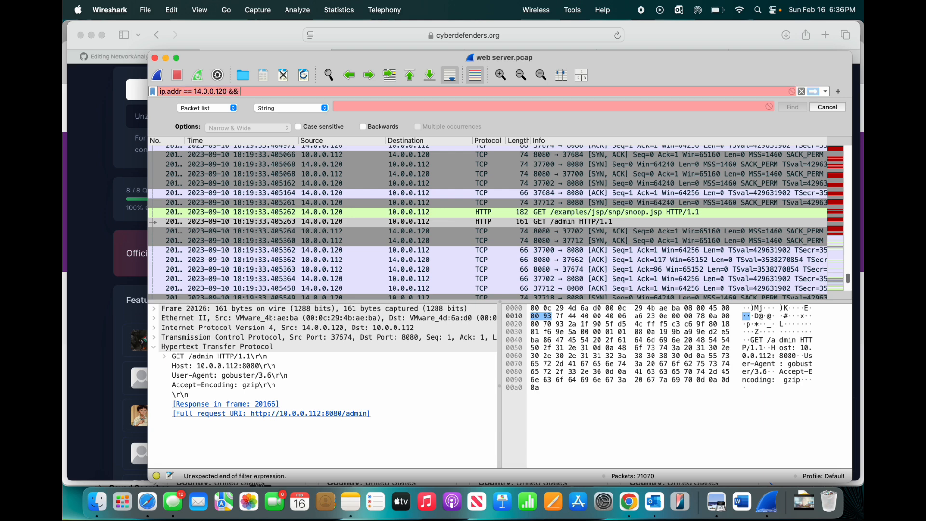
{"action": "type", "text": "http"}
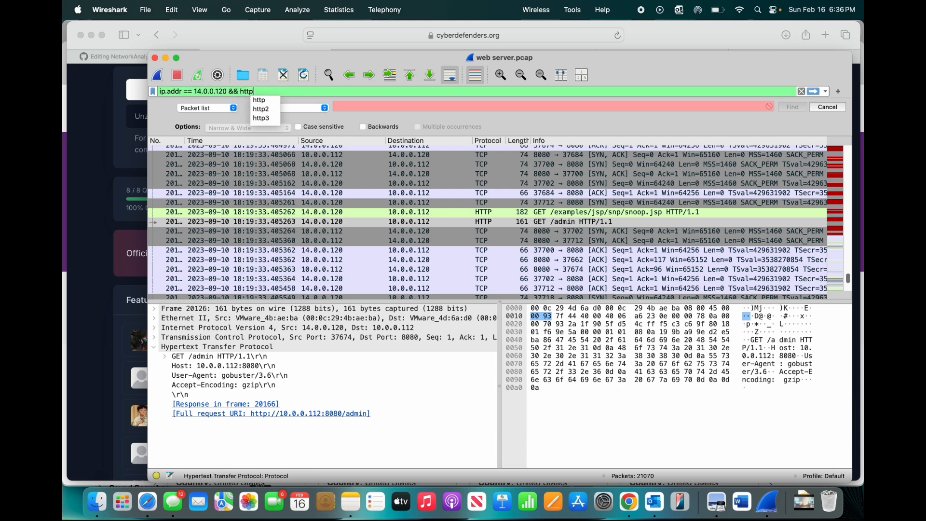
{"action": "type", "text": ".request"}
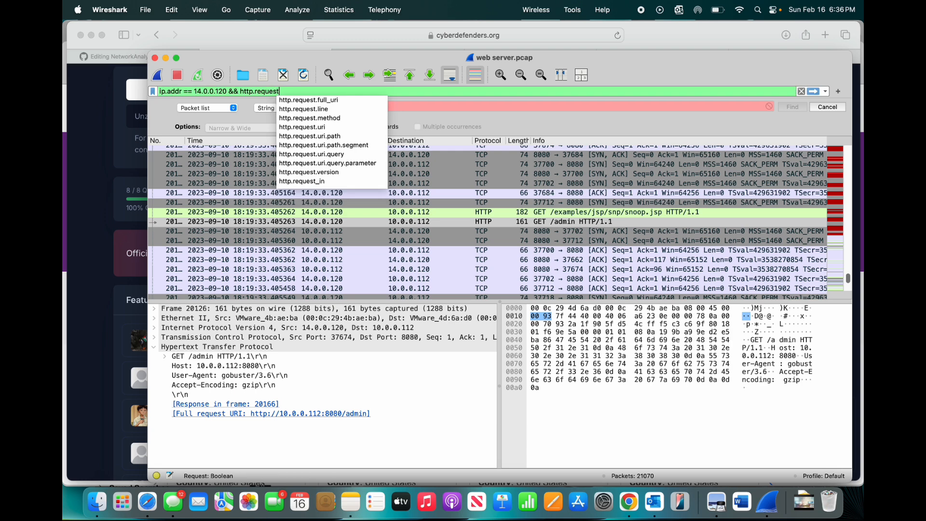
{"action": "type", "text": "."}
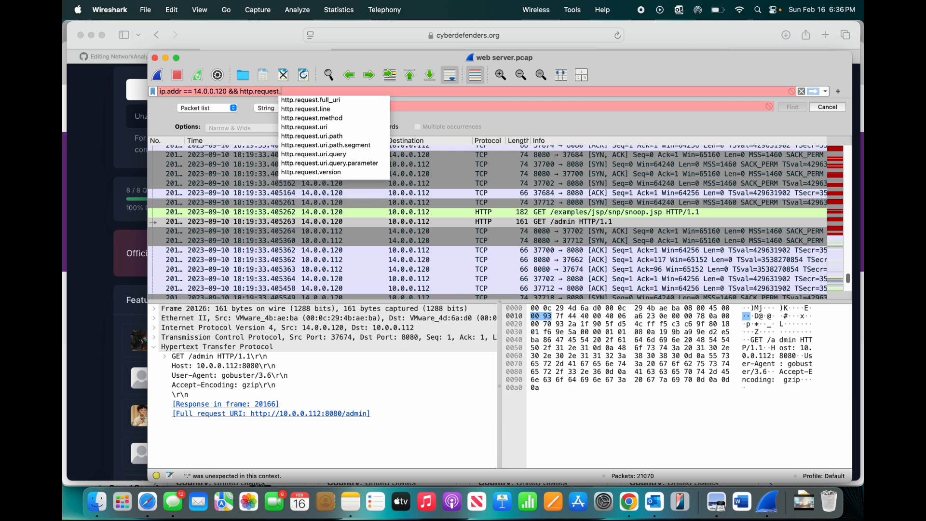
{"action": "type", "text": "method "}
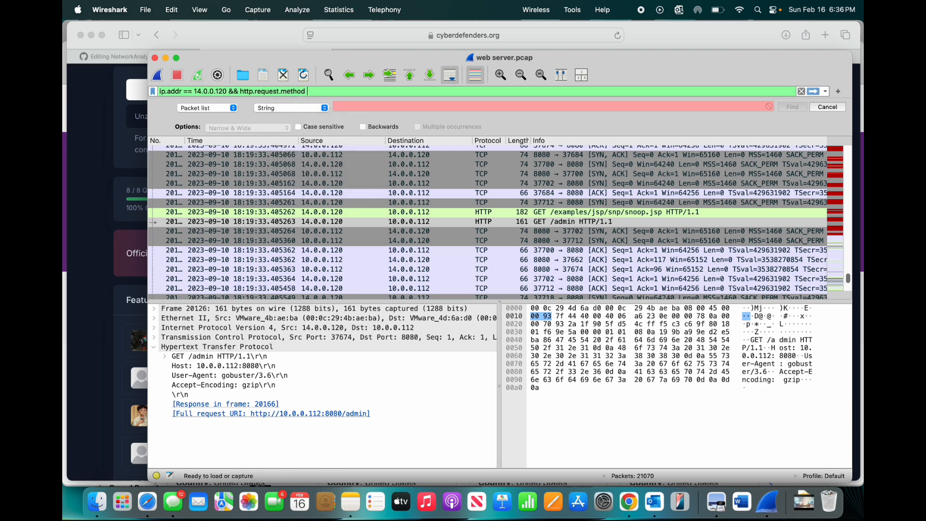
{"action": "type", "text": "== \""}
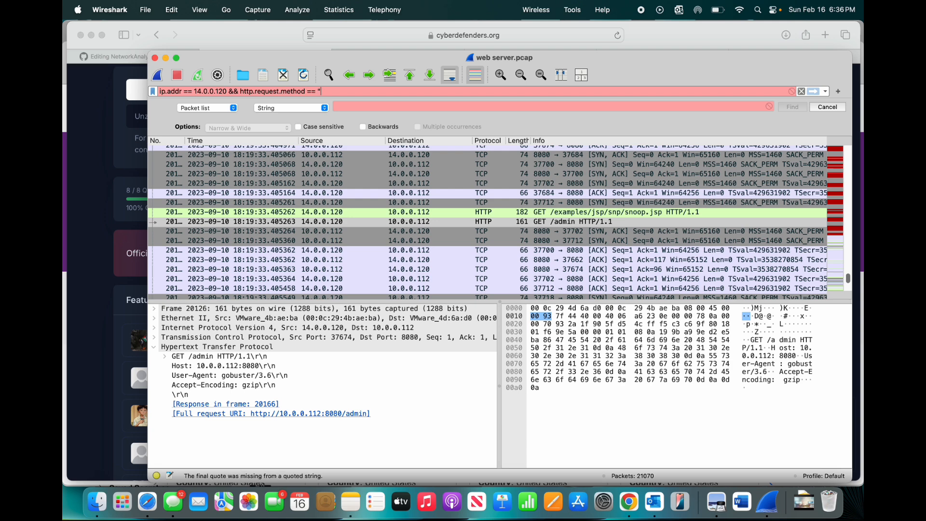
{"action": "type", "text": "GET\""}
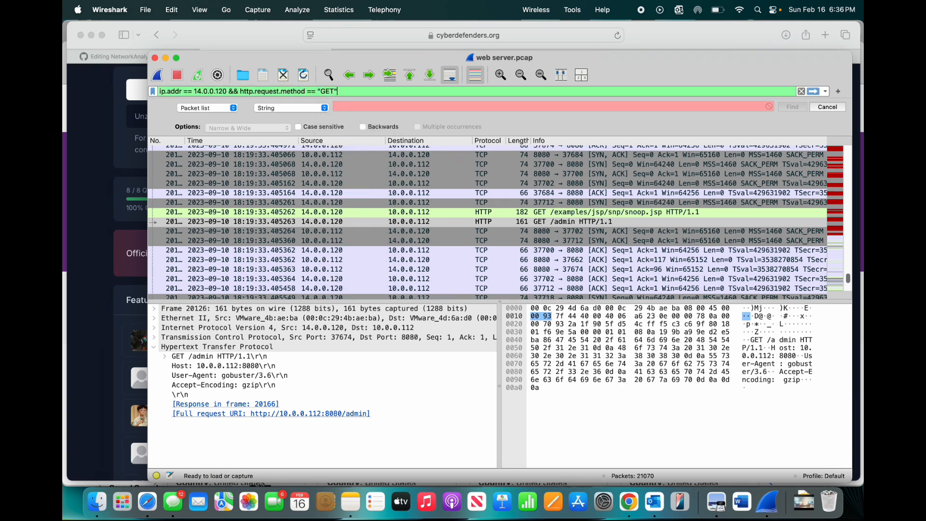
{"action": "key", "text": "Return"}
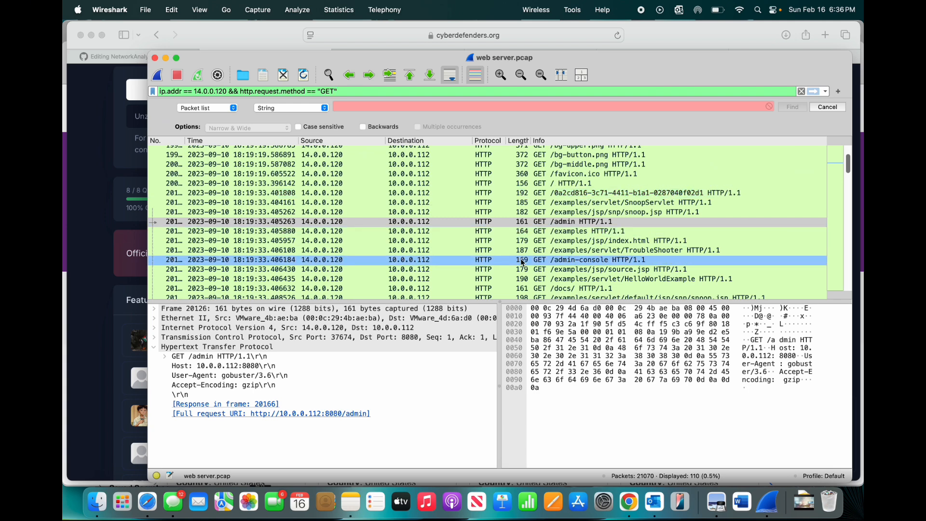
Look through the attacker's filtered GET requests for paths under the /manager directory.
{"action": "scroll", "coordinate": [545, 240], "scroll_direction": "down", "scroll_amount": 3}
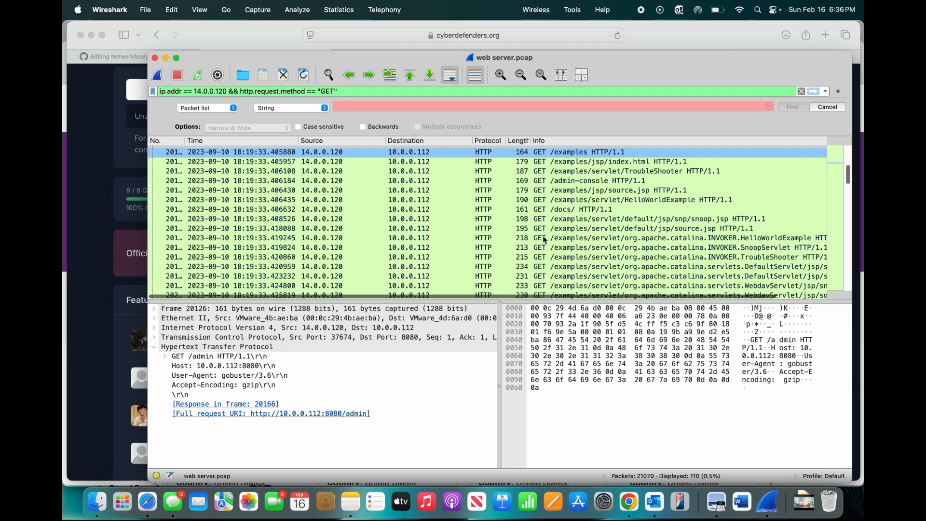
{"action": "scroll", "coordinate": [545, 240], "scroll_direction": "down", "scroll_amount": 10}
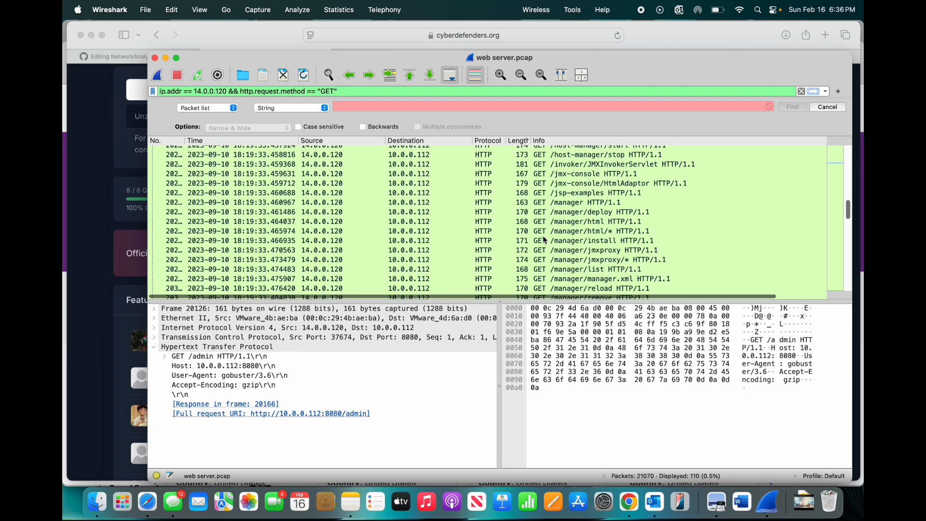
{"action": "scroll", "coordinate": [545, 240], "scroll_direction": "down", "scroll_amount": 3}
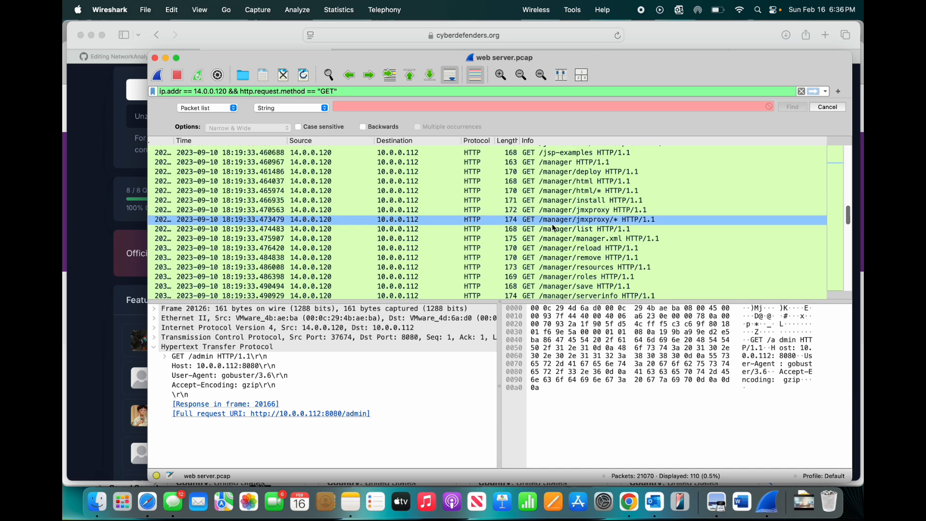
{"action": "scroll", "coordinate": [554, 228], "scroll_direction": "down", "scroll_amount": 5}
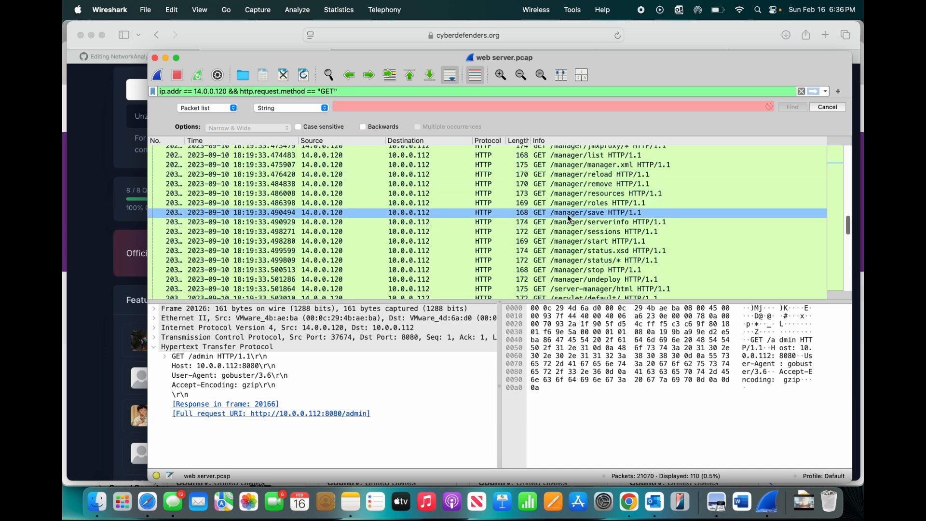
{"action": "scroll", "coordinate": [570, 218], "scroll_direction": "down", "scroll_amount": 3}
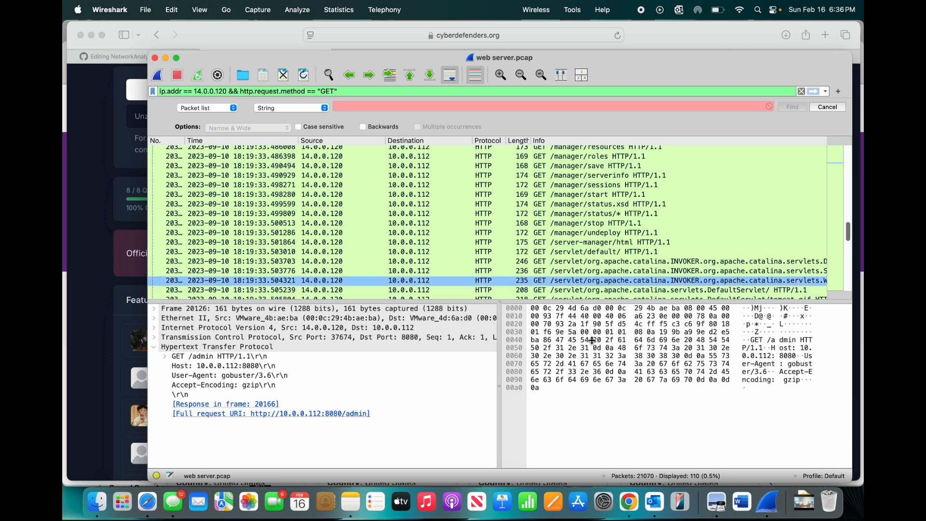
Switch to the lab page in Safari and review the Question 5 text and the Question 6 login credentials answer.
{"action": "key", "text": "super+Tab"}
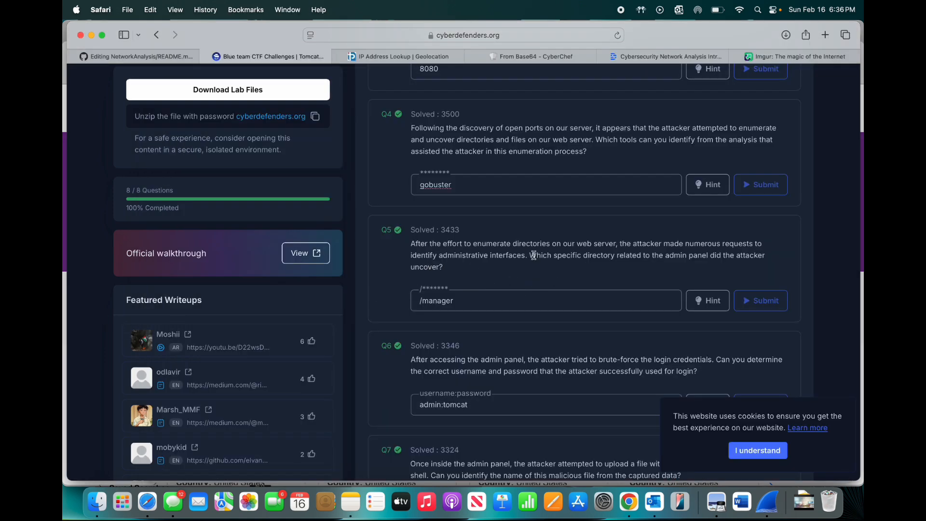
{"action": "left_click_drag", "start_coordinate": [533, 255], "coordinate": [649, 271]}
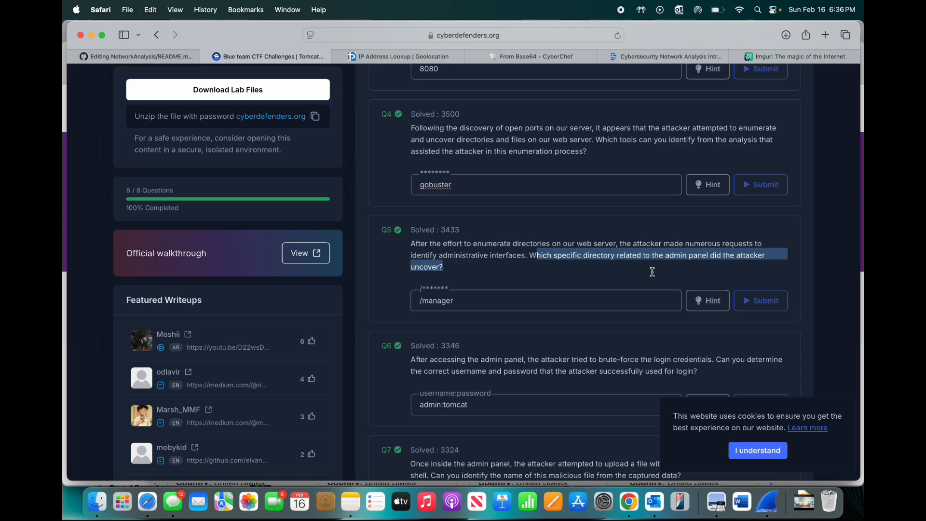
{"action": "left_click", "coordinate": [652, 273]}
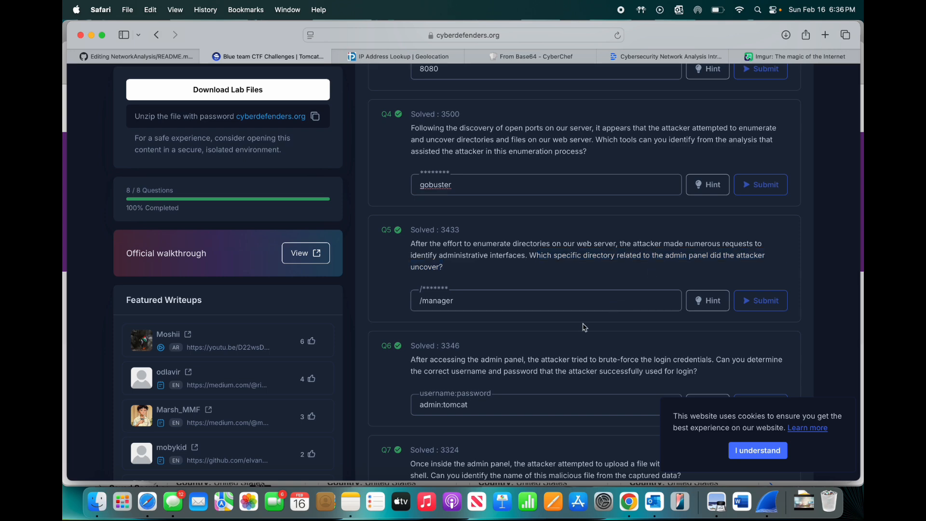
{"action": "scroll", "coordinate": [585, 324], "scroll_direction": "down", "scroll_amount": 5}
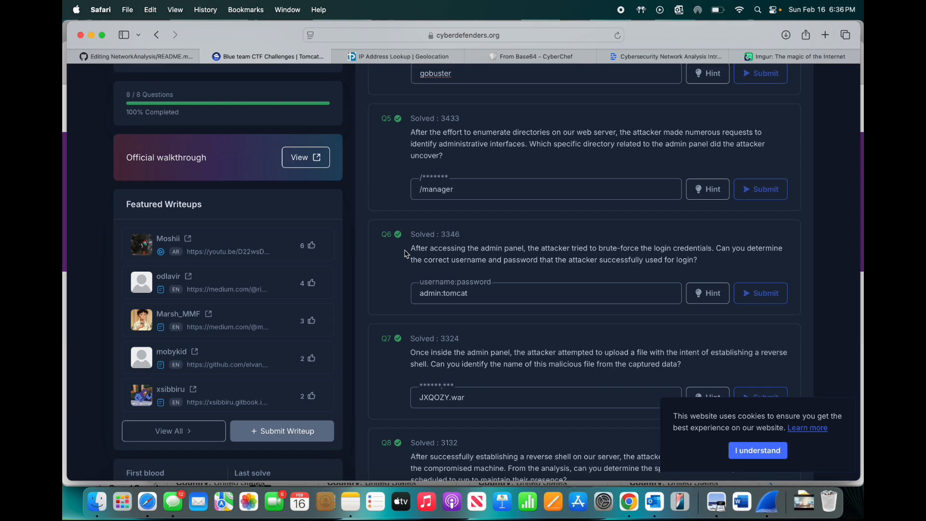
{"action": "left_click_drag", "start_coordinate": [474, 298], "coordinate": [419, 293]}
{"action": "left_click", "coordinate": [466, 295]}
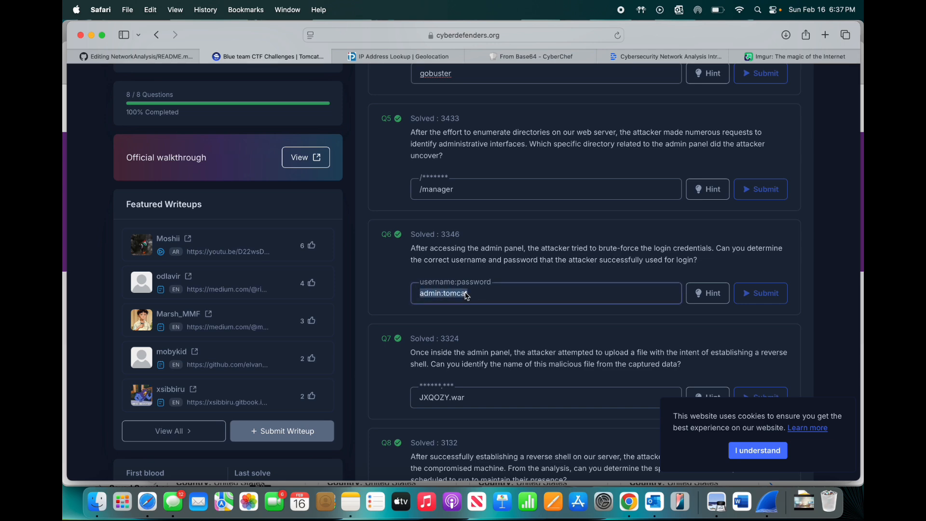
Switch to Wireshark and follow the HTTP stream of gobuster's GET /manager/html request.
{"action": "left_click", "coordinate": [767, 502]}
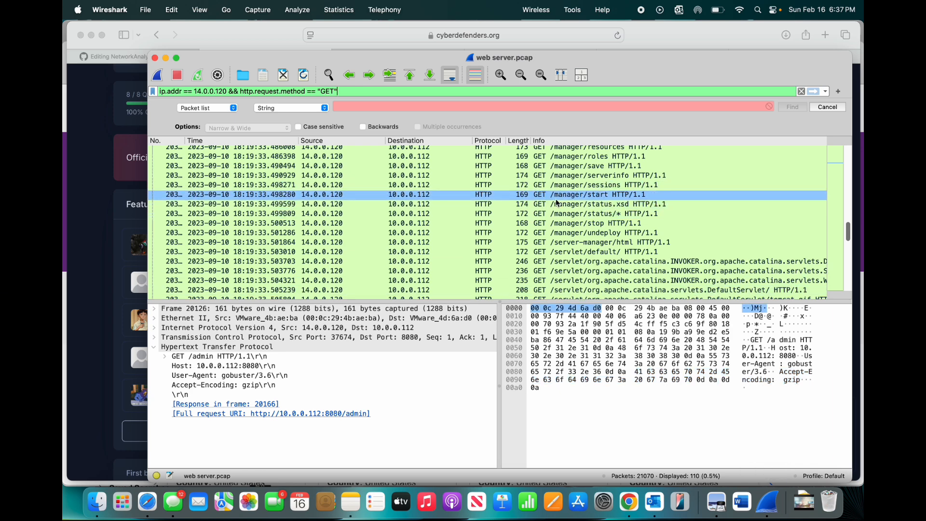
{"action": "scroll", "coordinate": [553, 202], "scroll_direction": "up", "scroll_amount": 5}
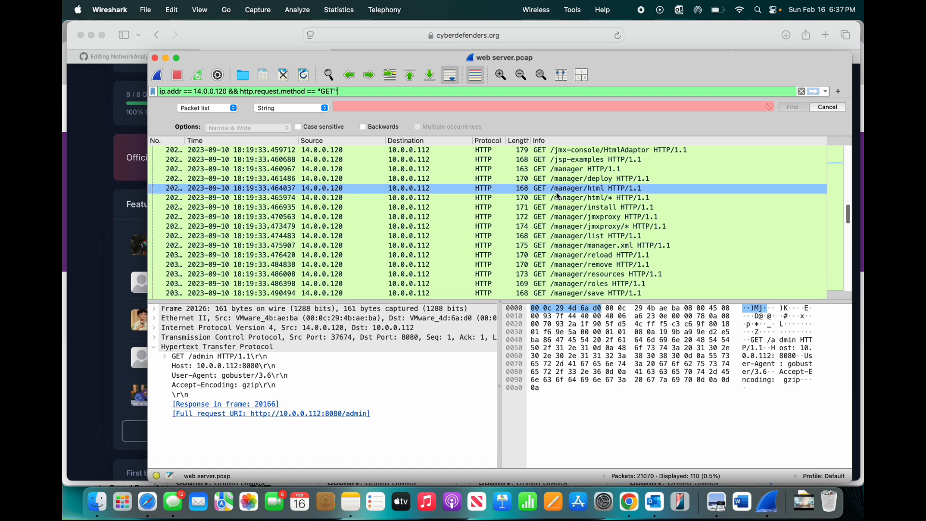
{"action": "right_click", "coordinate": [558, 193]}
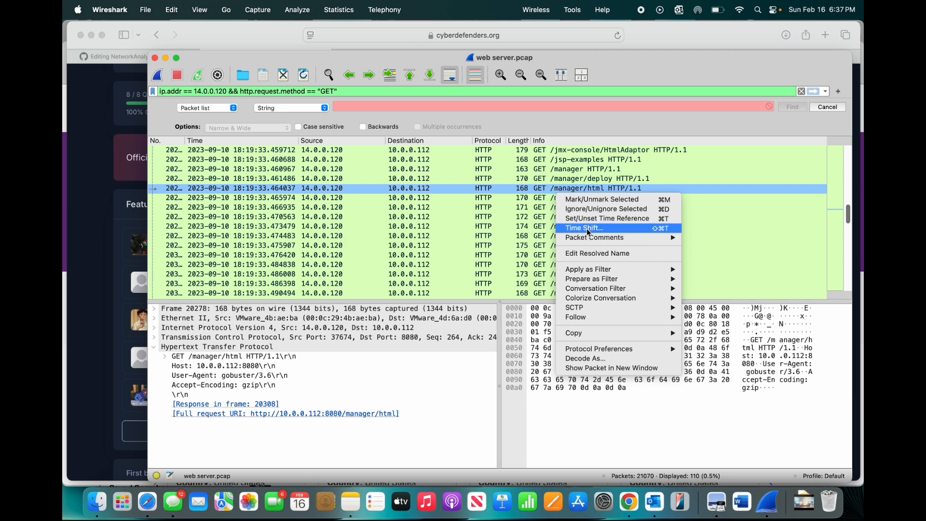
{"action": "mouse_move", "coordinate": [595, 281]}
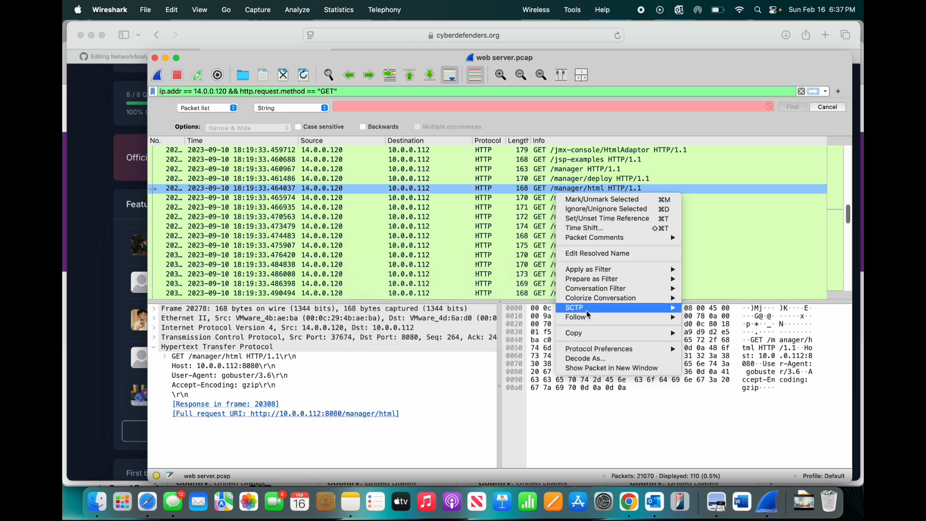
{"action": "mouse_move", "coordinate": [590, 318]}
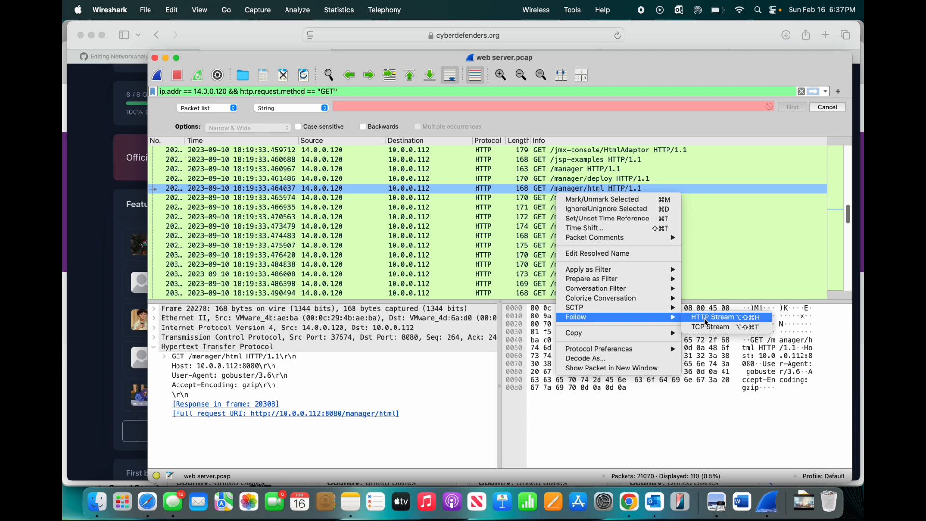
{"action": "left_click", "coordinate": [706, 318]}
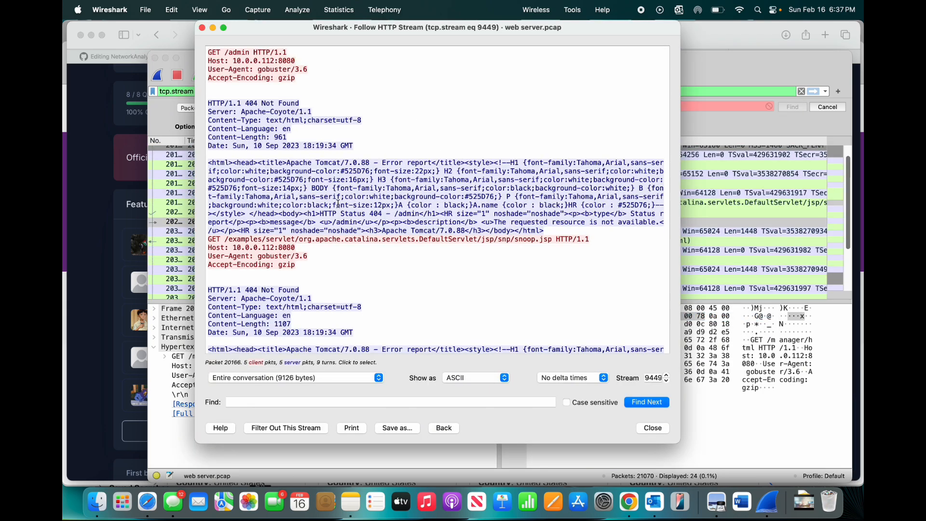
Read through the requests and server responses in the followed HTTP stream, and close the stream window.
{"action": "scroll", "coordinate": [338, 203], "scroll_direction": "down", "scroll_amount": 15}
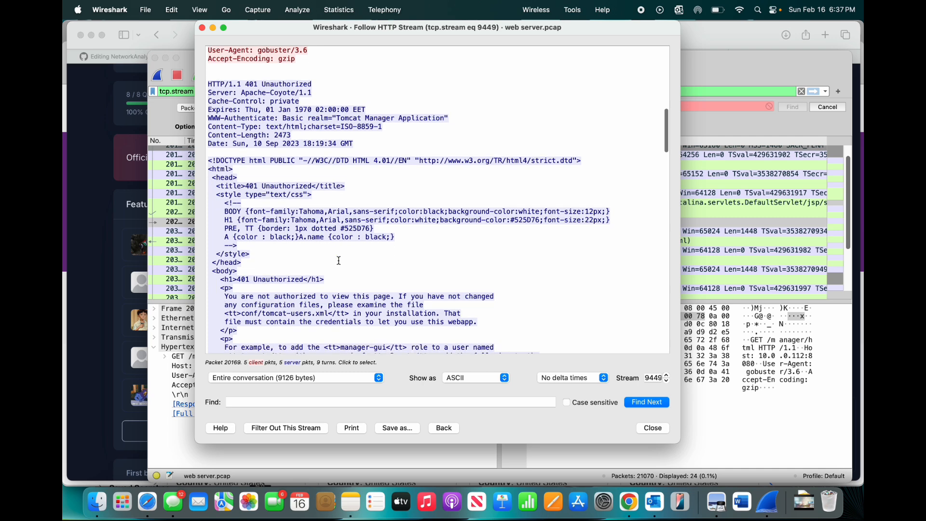
{"action": "scroll", "coordinate": [339, 260], "scroll_direction": "down", "scroll_amount": 5}
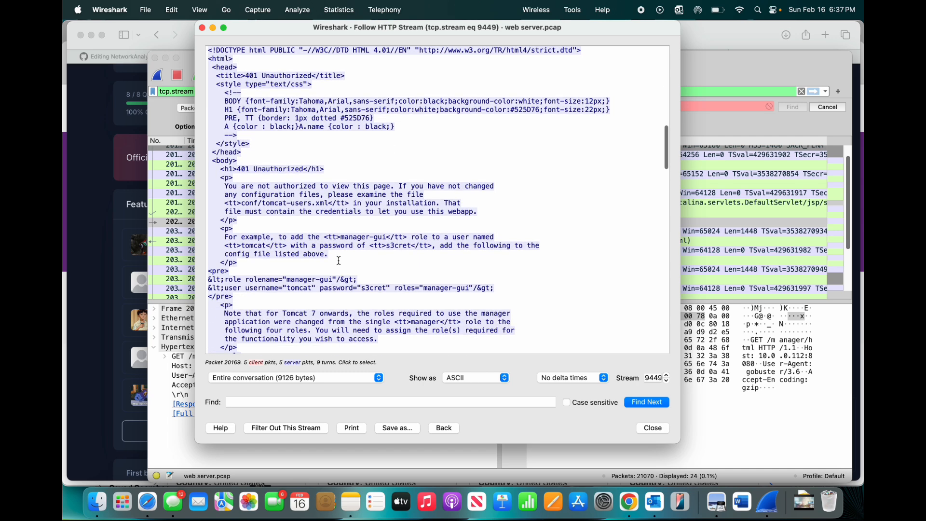
{"action": "scroll", "coordinate": [339, 261], "scroll_direction": "down", "scroll_amount": 10}
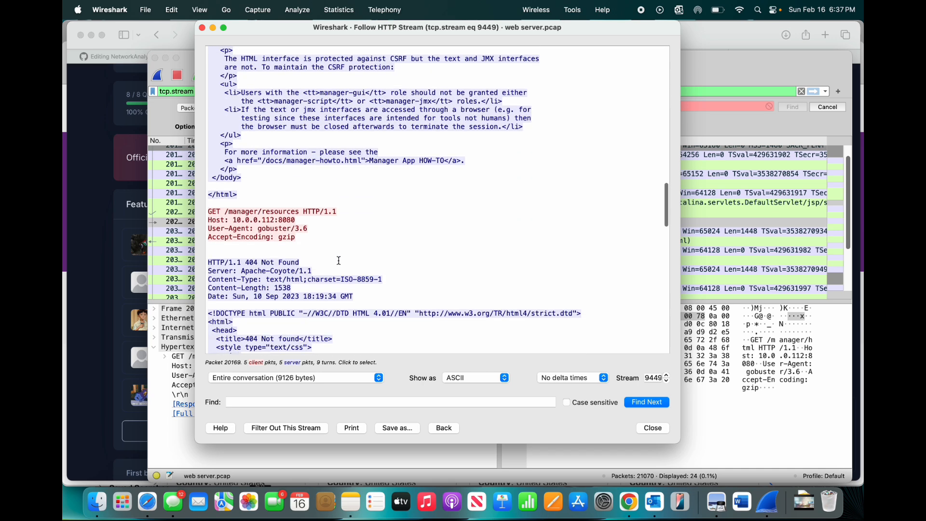
{"action": "scroll", "coordinate": [339, 260], "scroll_direction": "down", "scroll_amount": 15}
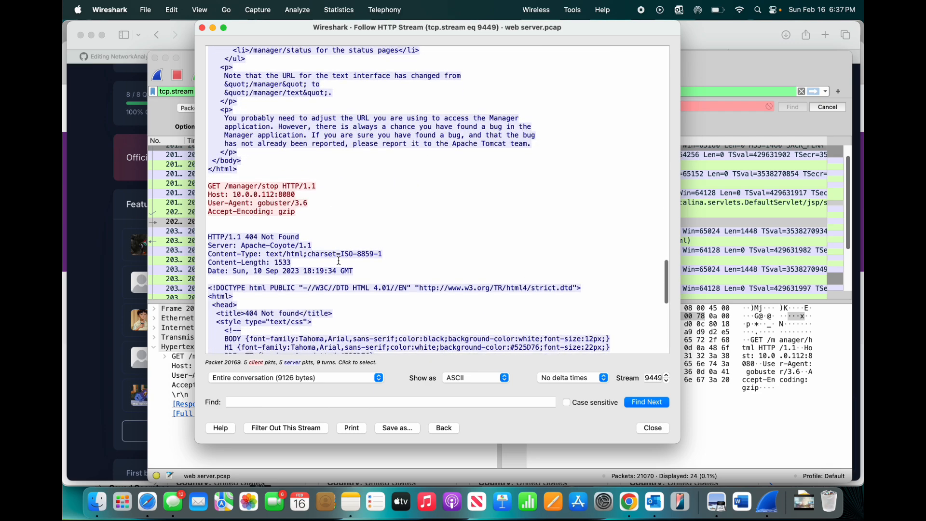
{"action": "scroll", "coordinate": [339, 260], "scroll_direction": "down", "scroll_amount": 12}
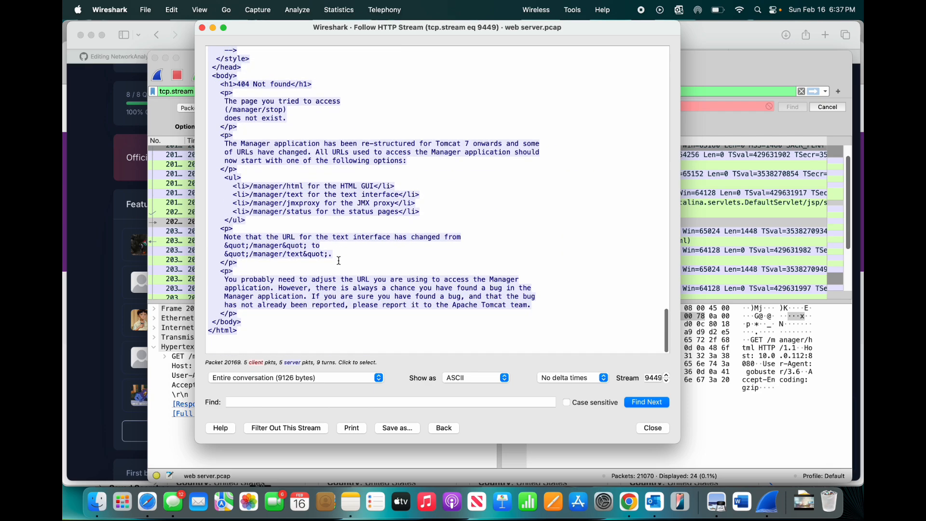
{"action": "scroll", "coordinate": [339, 260], "scroll_direction": "up", "scroll_amount": 20}
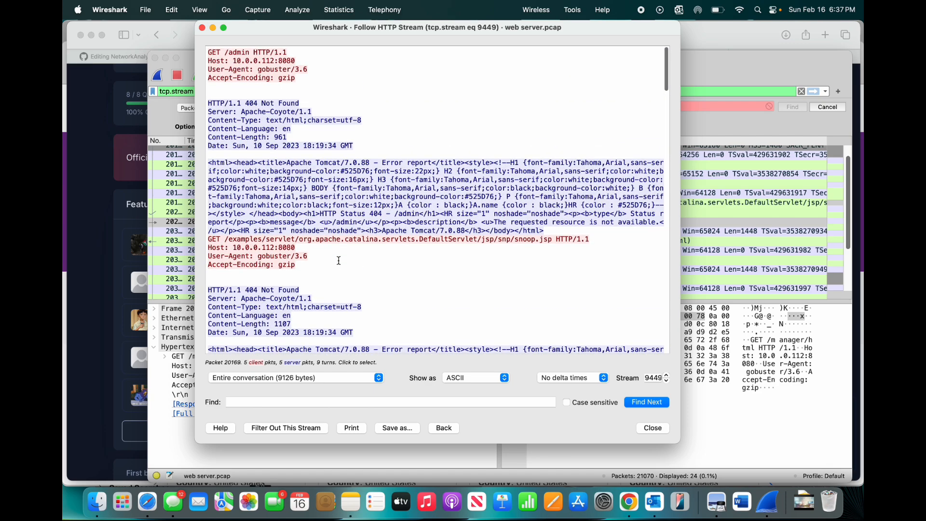
{"action": "left_click", "coordinate": [202, 28]}
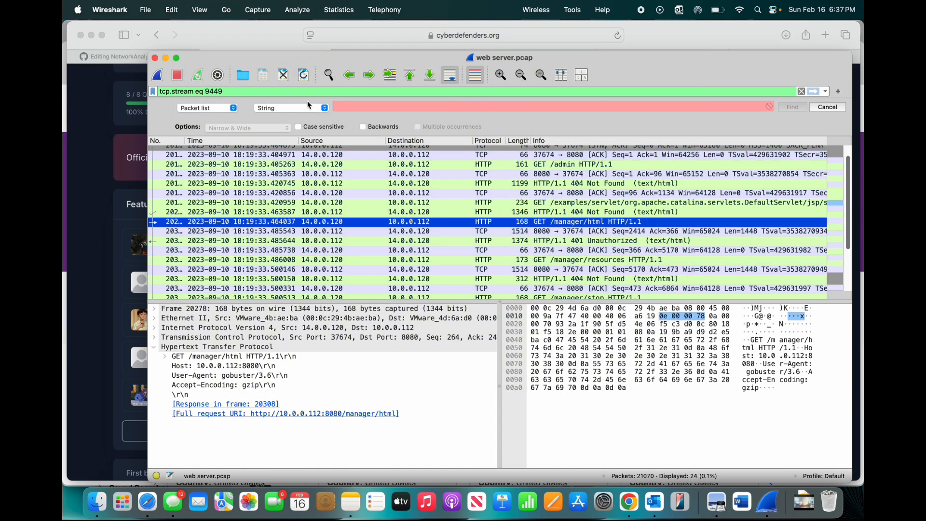
Reapply the earlier display filter http.request.method == "GET" && ip.addr == 14.0.0.120.
{"action": "left_click", "coordinate": [826, 91]}
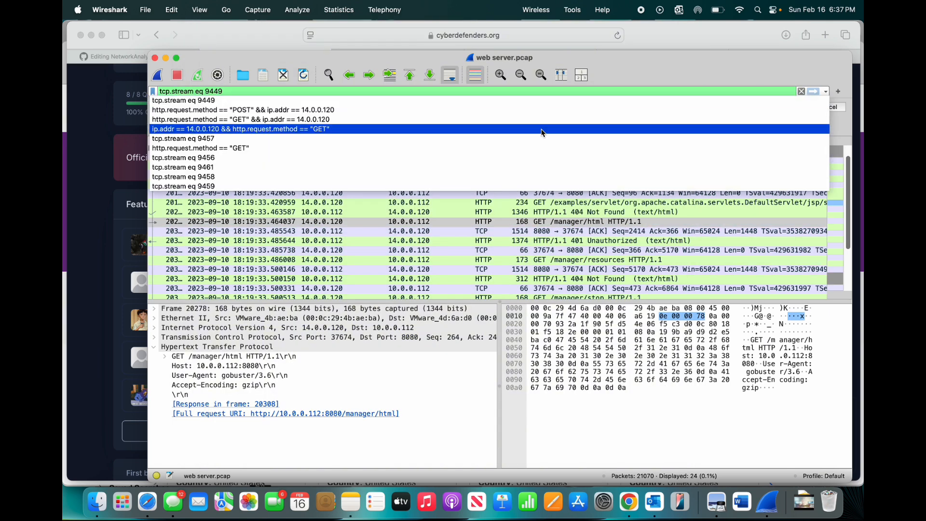
{"action": "left_click", "coordinate": [371, 121]}
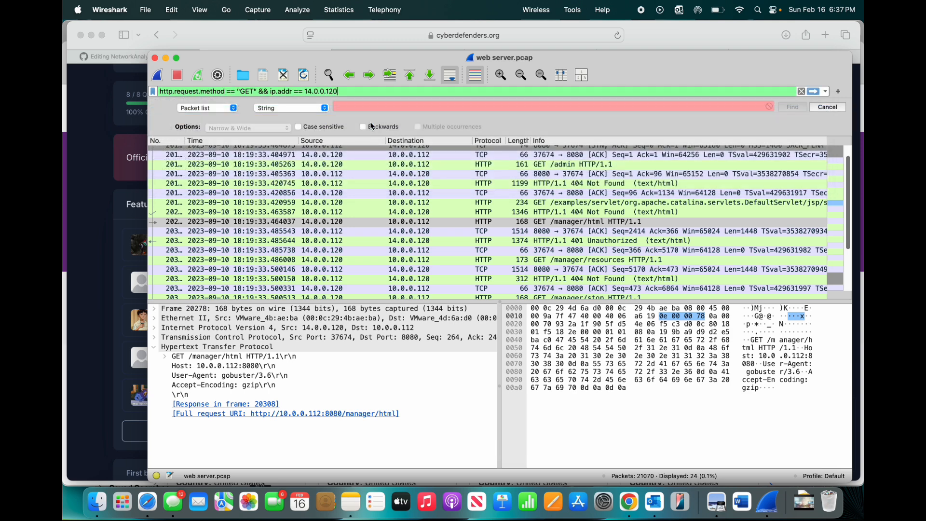
{"action": "key", "text": "Return"}
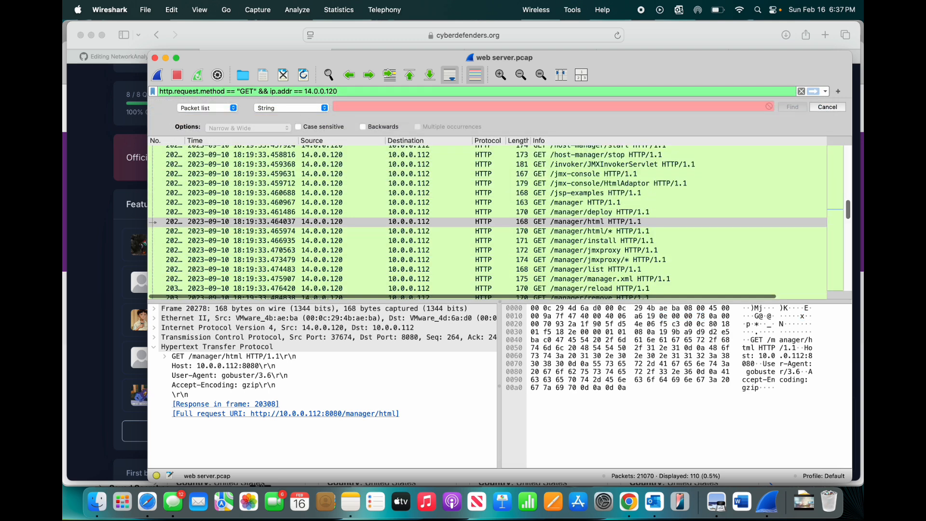
Find the GET /manager/html request sent at 18:20:16 and follow its HTTP stream.
{"action": "scroll", "coordinate": [400, 235], "scroll_direction": "down", "scroll_amount": 2}
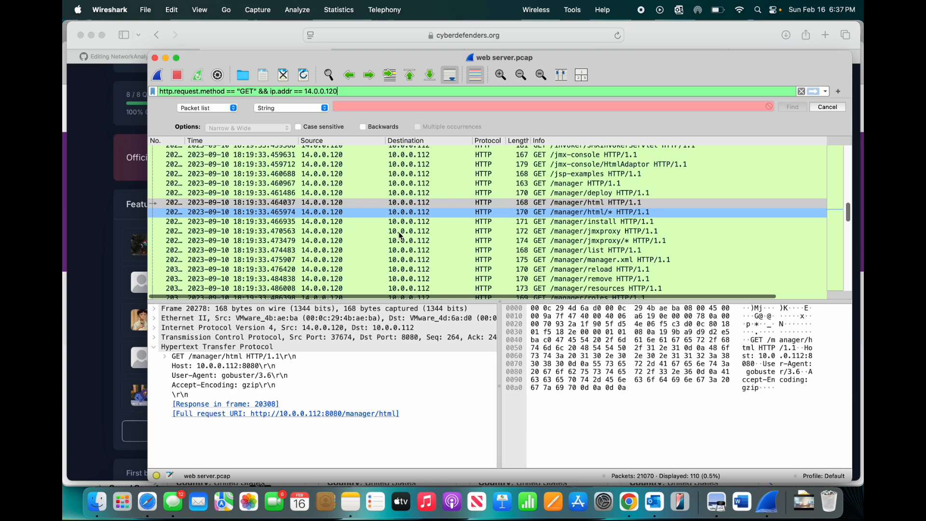
{"action": "scroll", "coordinate": [400, 235], "scroll_direction": "down", "scroll_amount": 10}
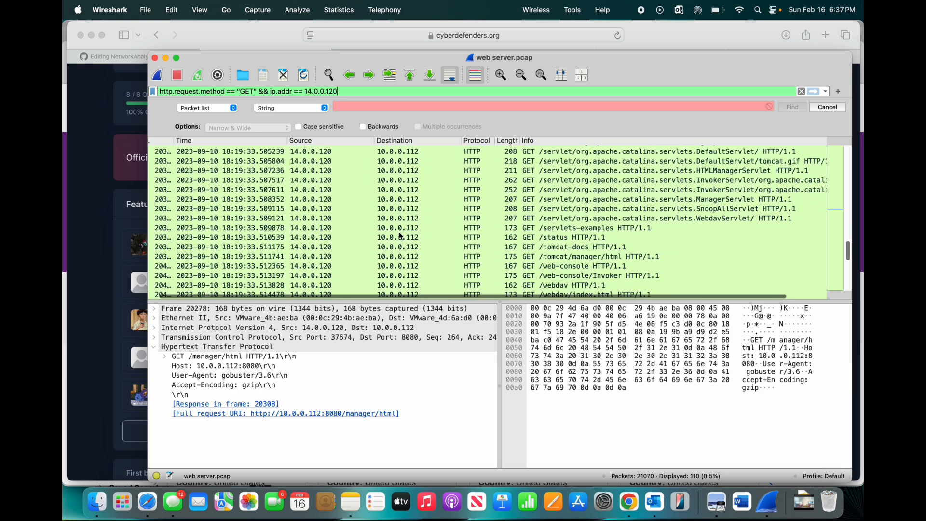
{"action": "scroll", "coordinate": [400, 235], "scroll_direction": "down", "scroll_amount": 10}
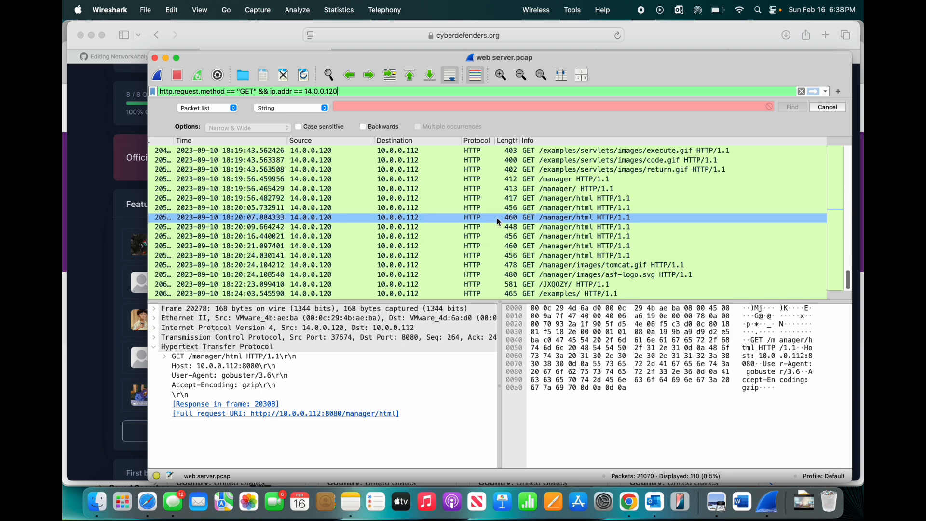
{"action": "right_click", "coordinate": [503, 237]}
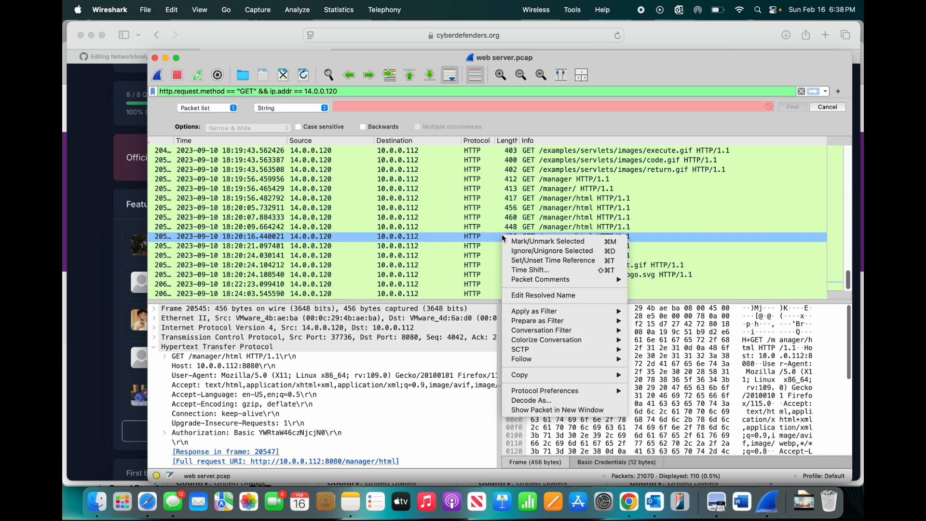
{"action": "mouse_move", "coordinate": [523, 360]}
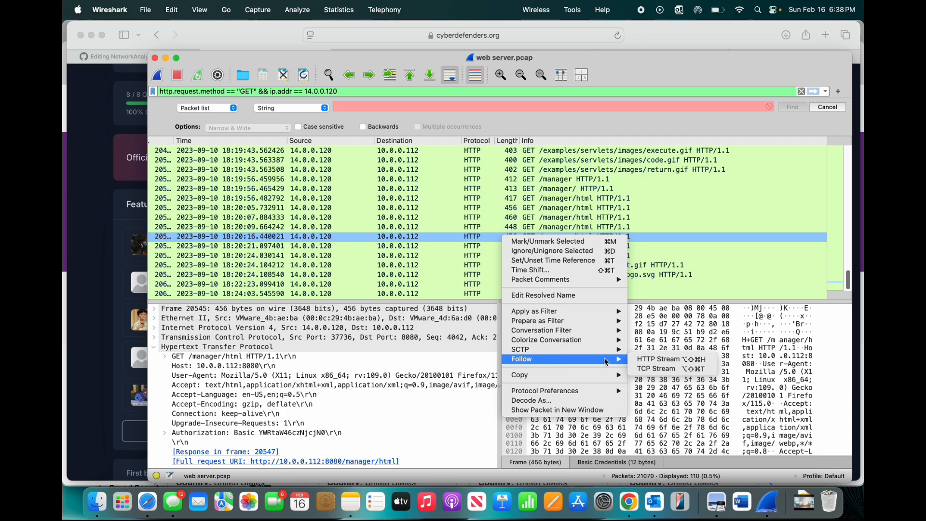
{"action": "left_click", "coordinate": [655, 363]}
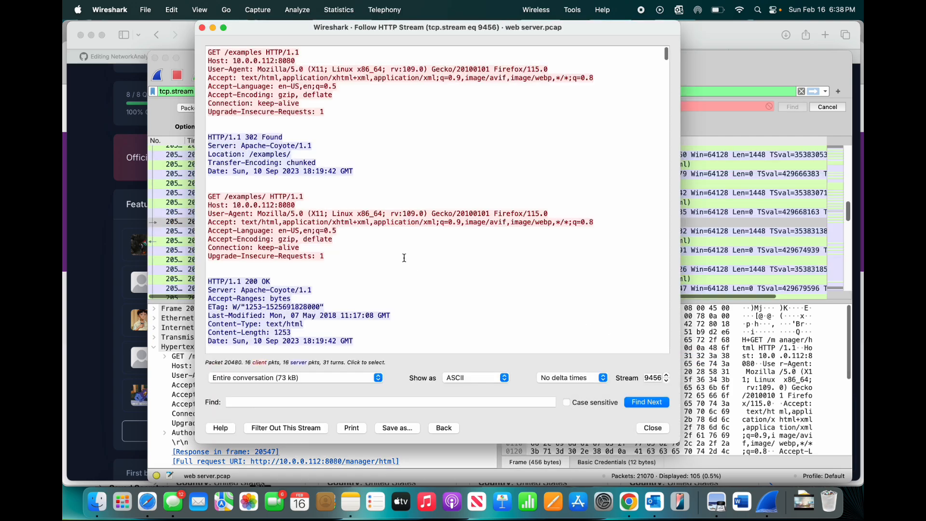
Read through the followed stream to the first GET /manager/html login attempt and examine its Authorization header and server response.
{"action": "scroll", "coordinate": [404, 258], "scroll_direction": "down", "scroll_amount": 10}
{"action": "scroll", "coordinate": [404, 258], "scroll_direction": "down", "scroll_amount": 15}
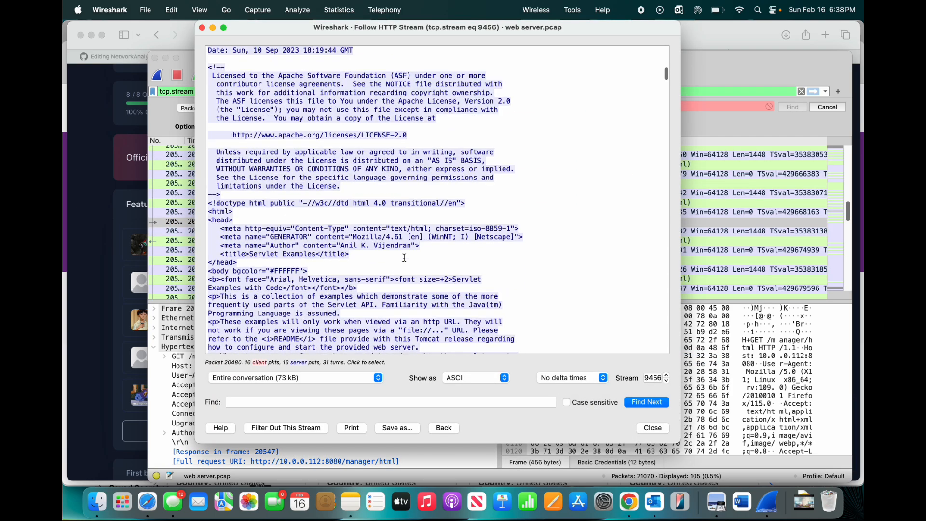
{"action": "scroll", "coordinate": [404, 259], "scroll_direction": "down", "scroll_amount": 15}
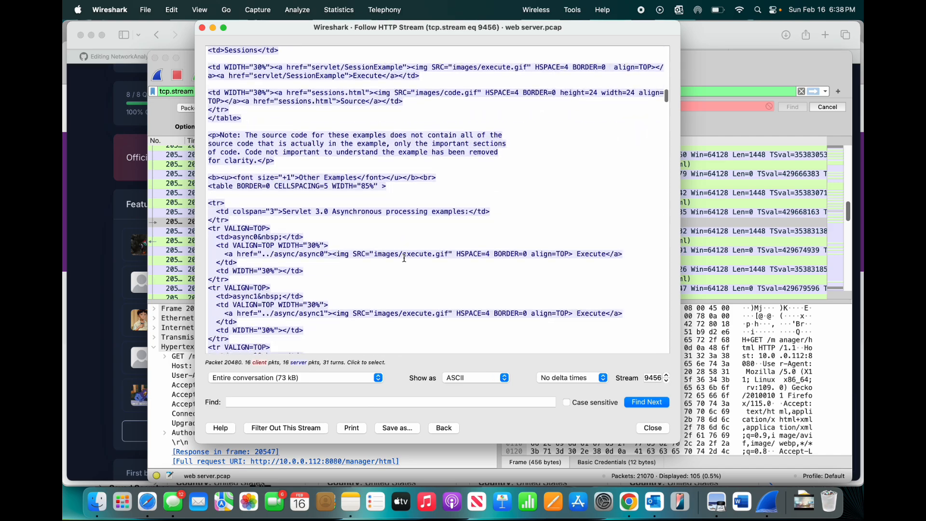
{"action": "scroll", "coordinate": [405, 258], "scroll_direction": "down", "scroll_amount": 15}
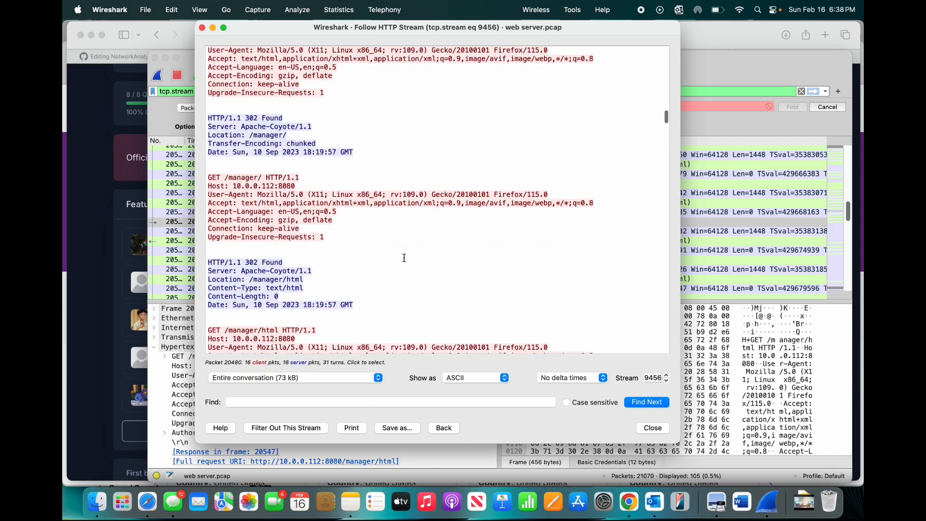
{"action": "scroll", "coordinate": [404, 258], "scroll_direction": "down", "scroll_amount": 15}
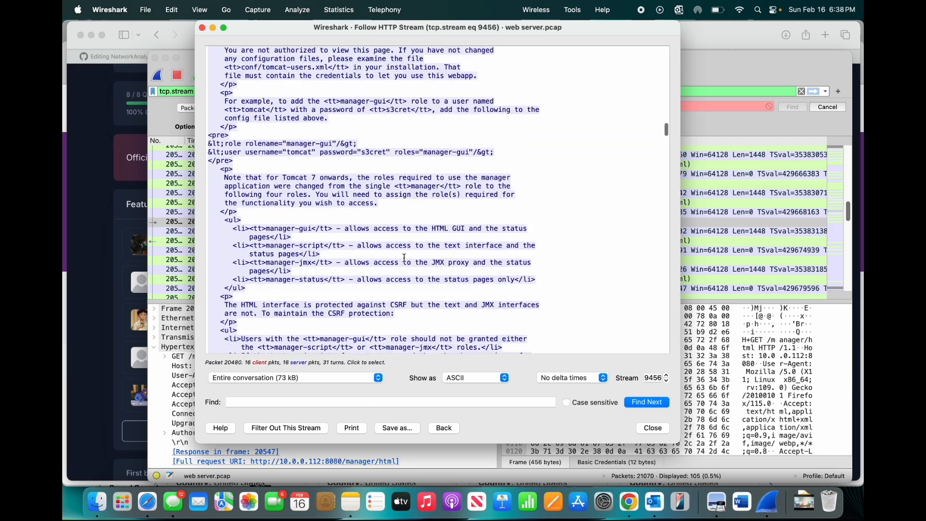
{"action": "scroll", "coordinate": [404, 258], "scroll_direction": "down", "scroll_amount": 5}
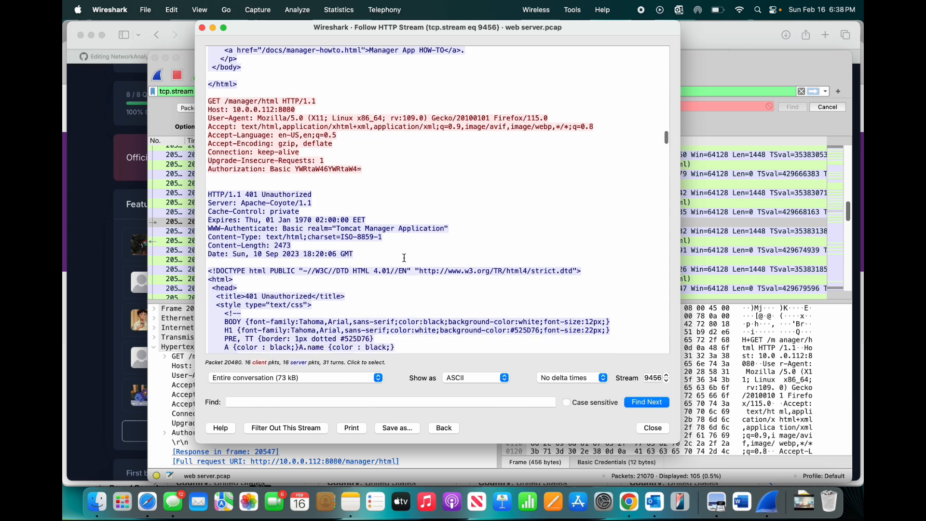
{"action": "left_click_drag", "start_coordinate": [209, 170], "coordinate": [356, 171]}
{"action": "left_click", "coordinate": [364, 171]}
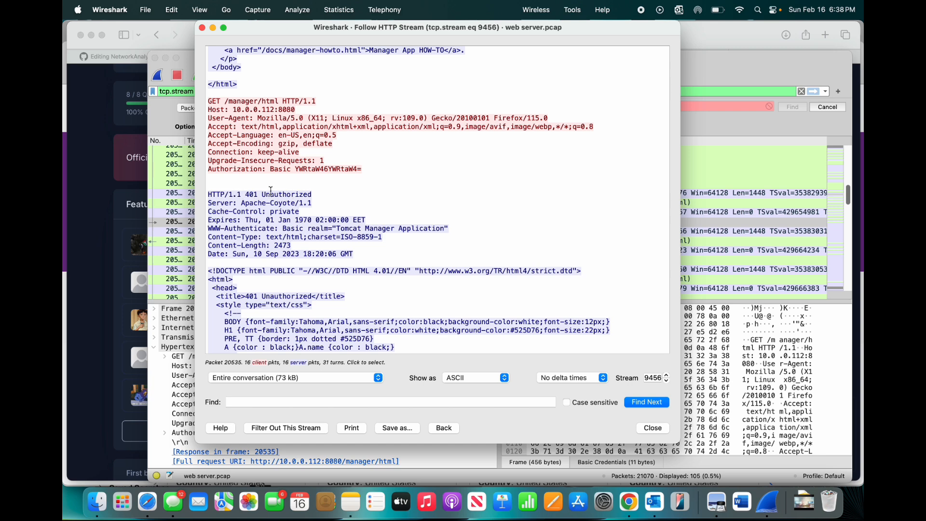
Go through the remaining login attempts and copy the Basic authorization string of the request answered with 200 OK.
{"action": "scroll", "coordinate": [306, 195], "scroll_direction": "down", "scroll_amount": 15}
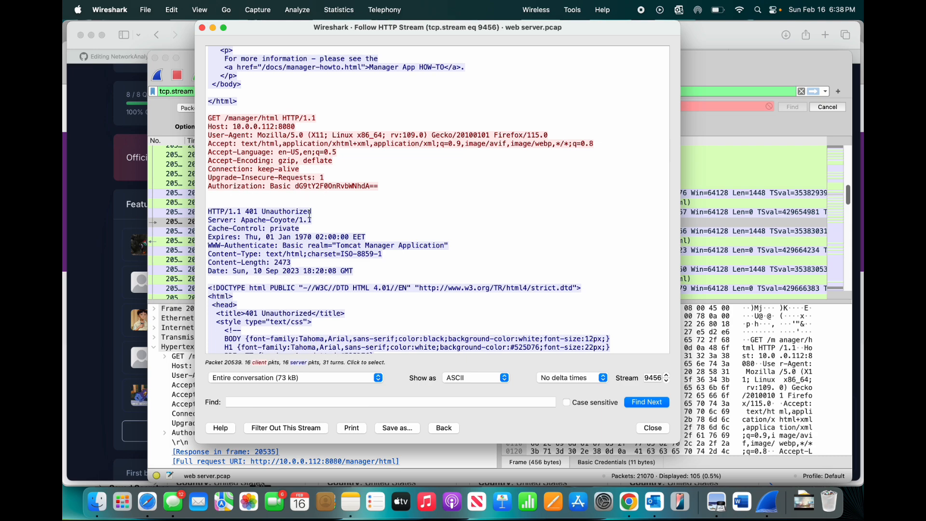
{"action": "scroll", "coordinate": [277, 204], "scroll_direction": "down", "scroll_amount": 8}
{"action": "scroll", "coordinate": [278, 204], "scroll_direction": "down", "scroll_amount": 15}
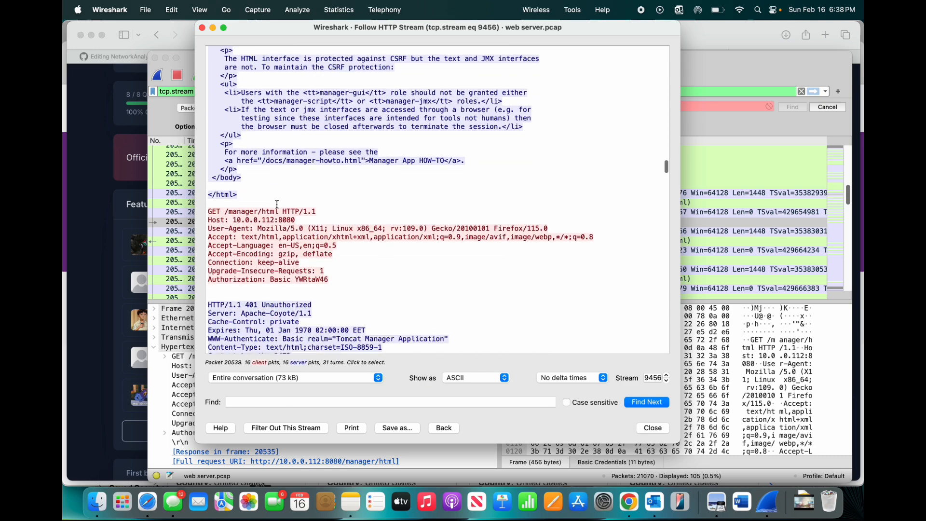
{"action": "scroll", "coordinate": [278, 204], "scroll_direction": "down", "scroll_amount": 15}
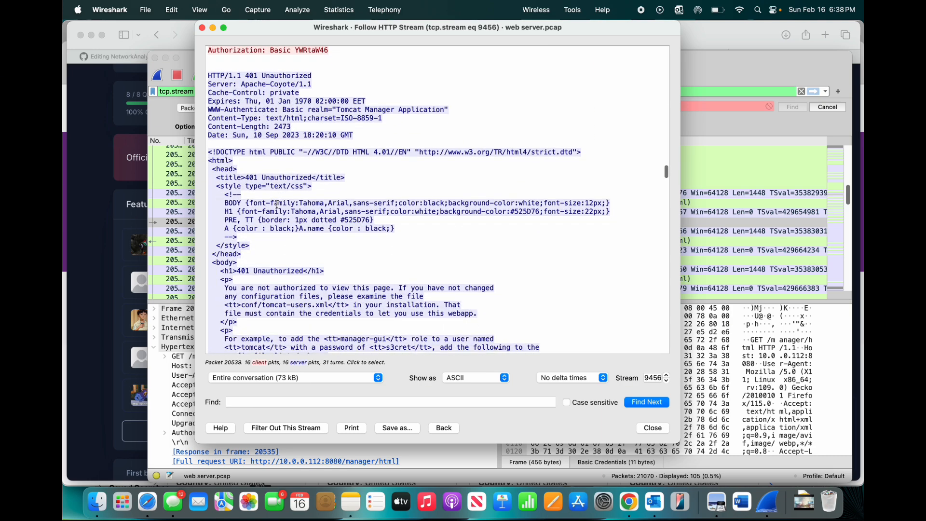
{"action": "scroll", "coordinate": [277, 204], "scroll_direction": "down", "scroll_amount": 12}
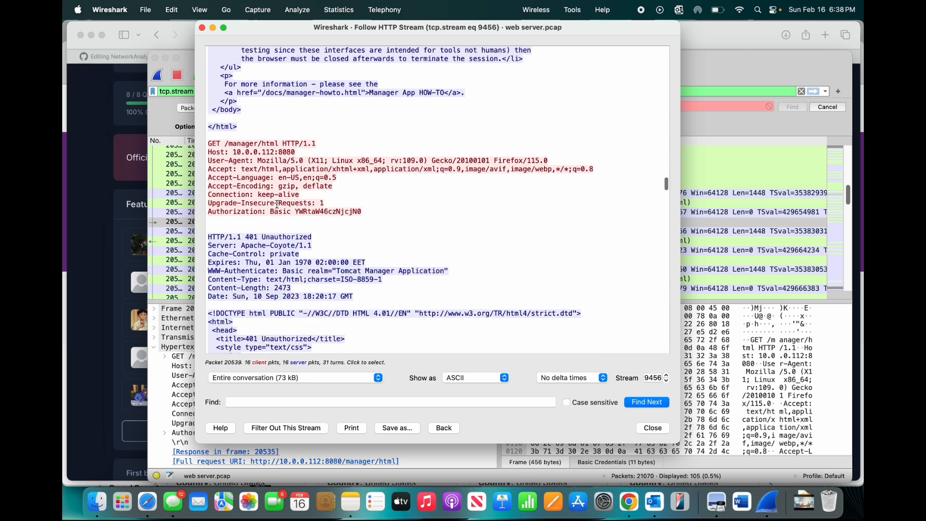
{"action": "scroll", "coordinate": [277, 204], "scroll_direction": "down", "scroll_amount": 12}
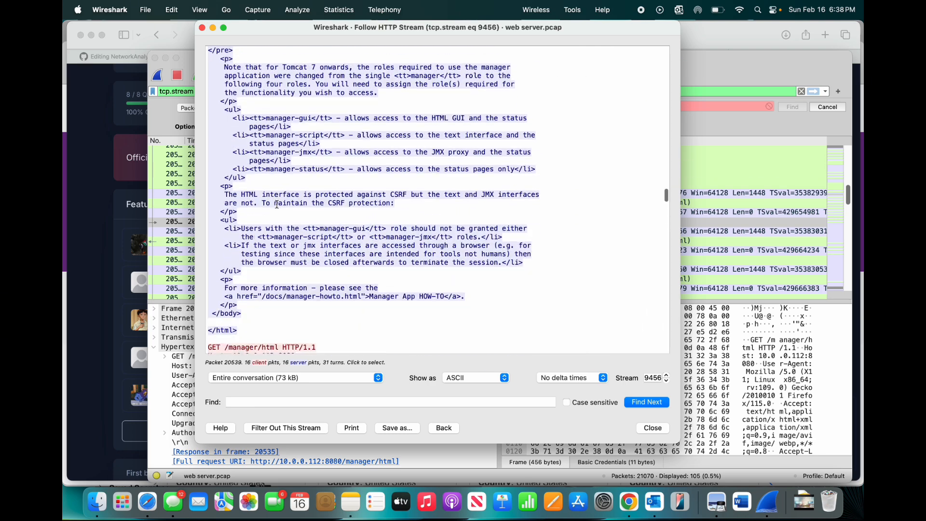
{"action": "scroll", "coordinate": [277, 204], "scroll_direction": "down", "scroll_amount": 15}
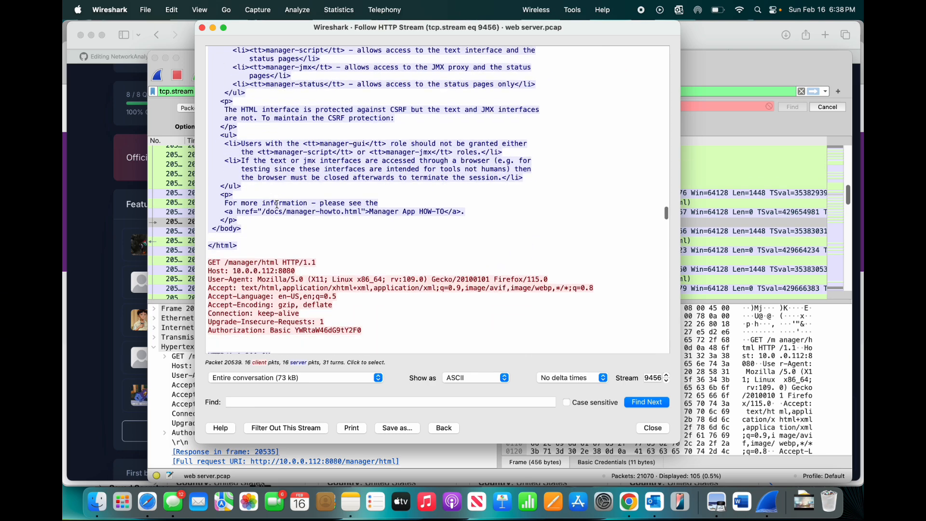
{"action": "scroll", "coordinate": [277, 204], "scroll_direction": "down", "scroll_amount": 2}
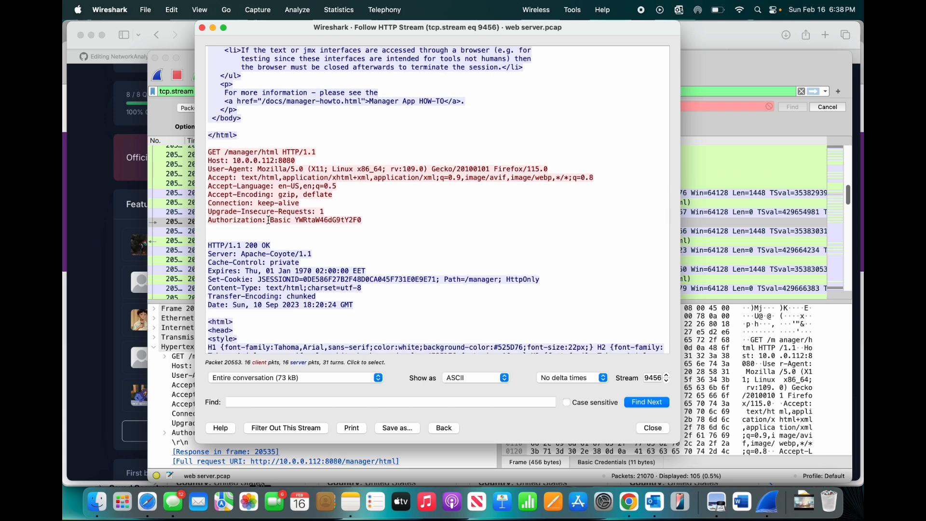
{"action": "left_click_drag", "start_coordinate": [296, 221], "coordinate": [365, 222]}
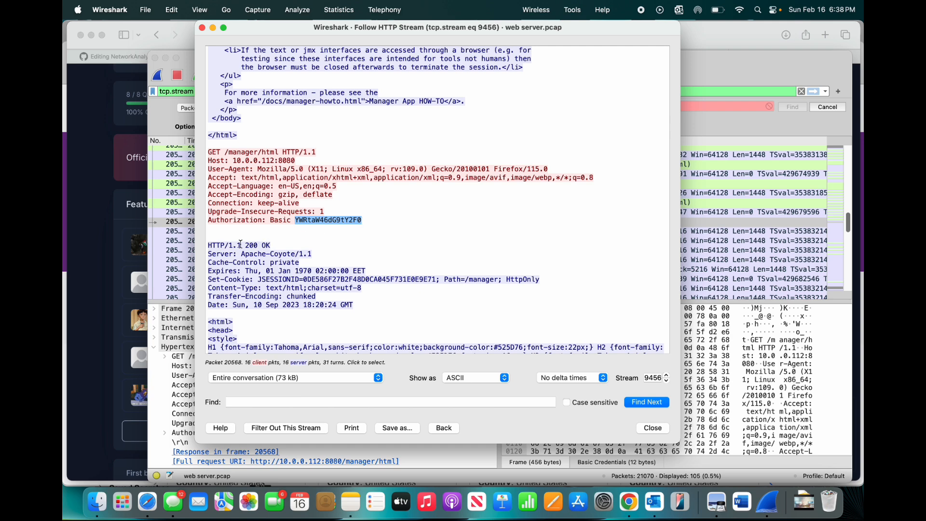
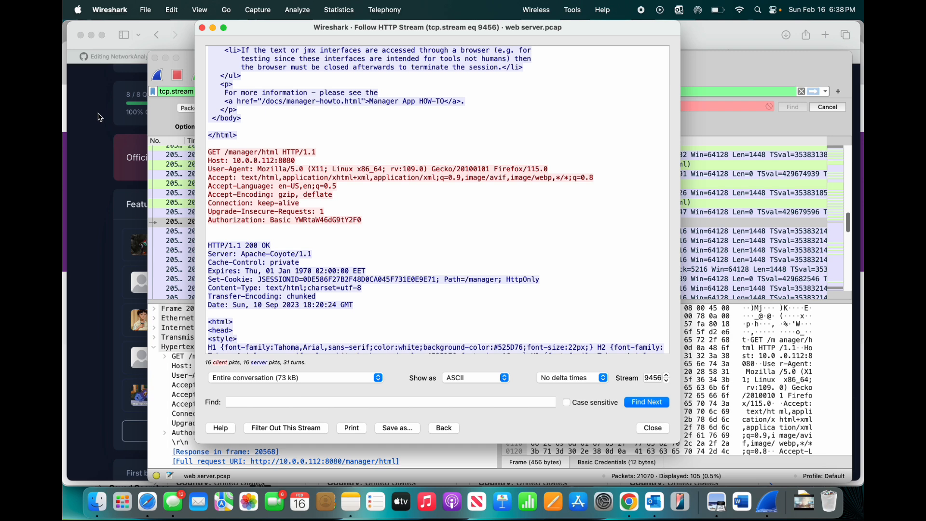
Switch to Safari and open the CyberChef page with the From Base64 recipe.
{"action": "left_click", "coordinate": [100, 117]}
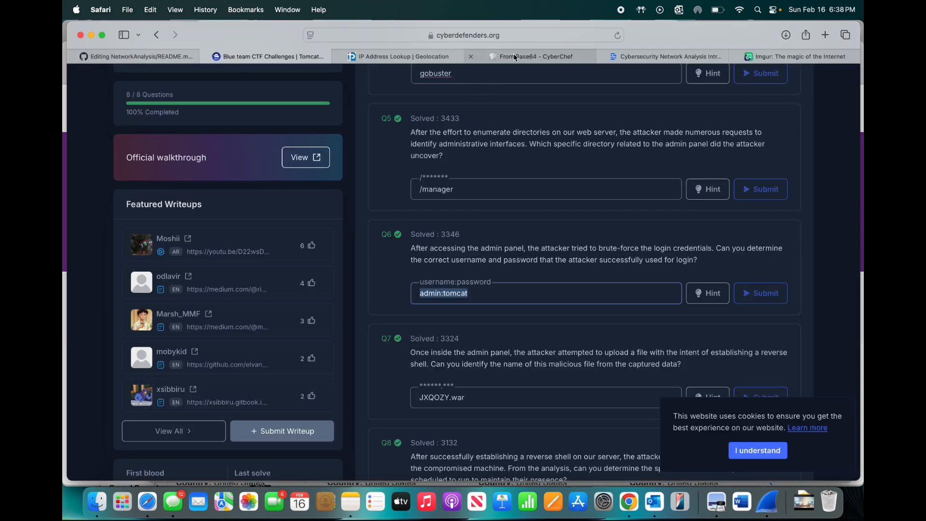
{"action": "left_click", "coordinate": [531, 57]}
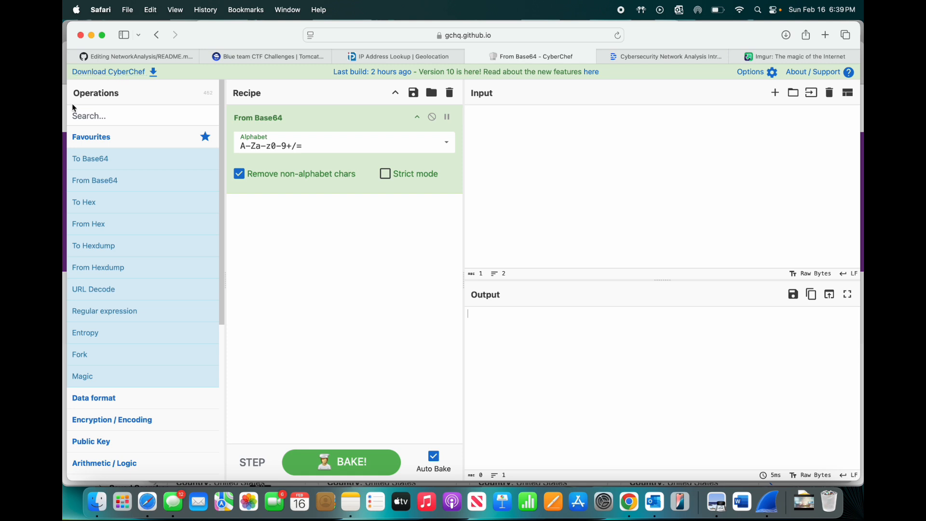
{"action": "key", "text": "super+Tab"}
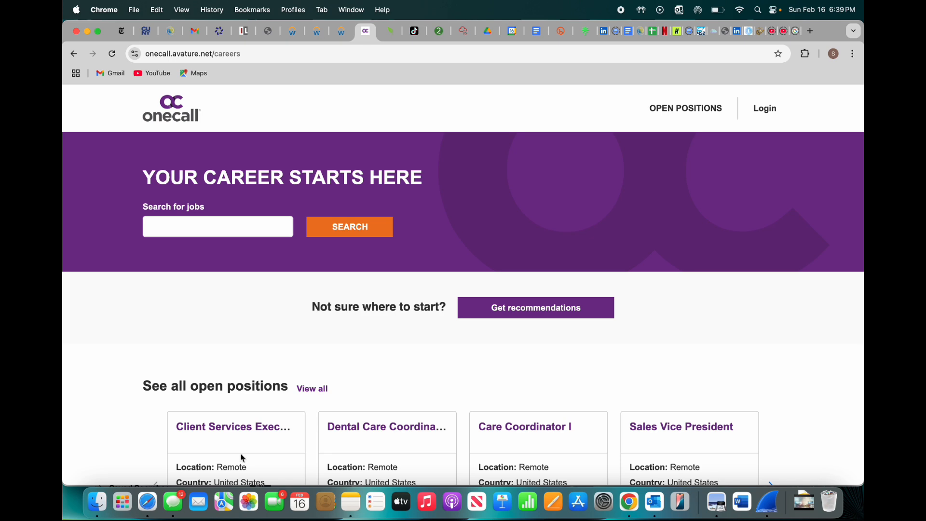
{"action": "left_click", "coordinate": [147, 502]}
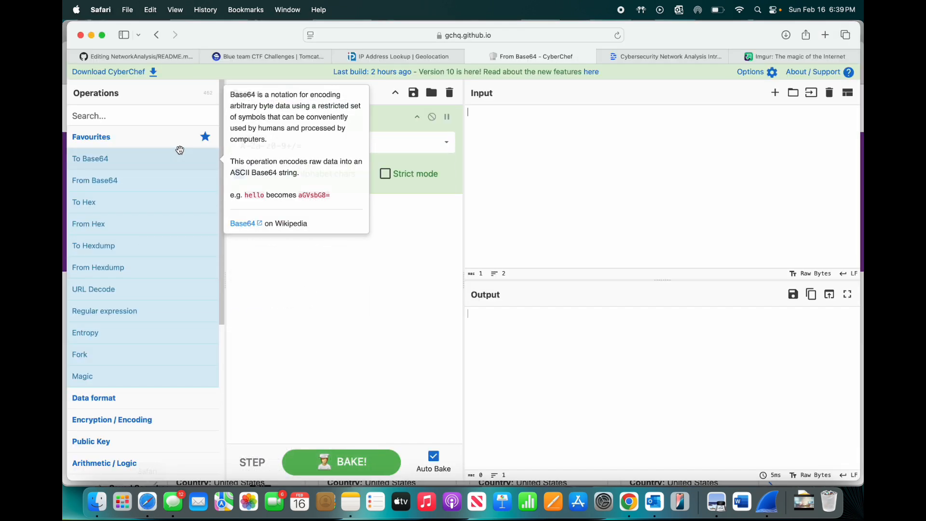
Look over the top of the Tomcat Takeover Lab page, including its category, tactics and tools.
{"action": "left_click", "coordinate": [238, 60]}
{"action": "scroll", "coordinate": [444, 253], "scroll_direction": "up", "scroll_amount": 15}
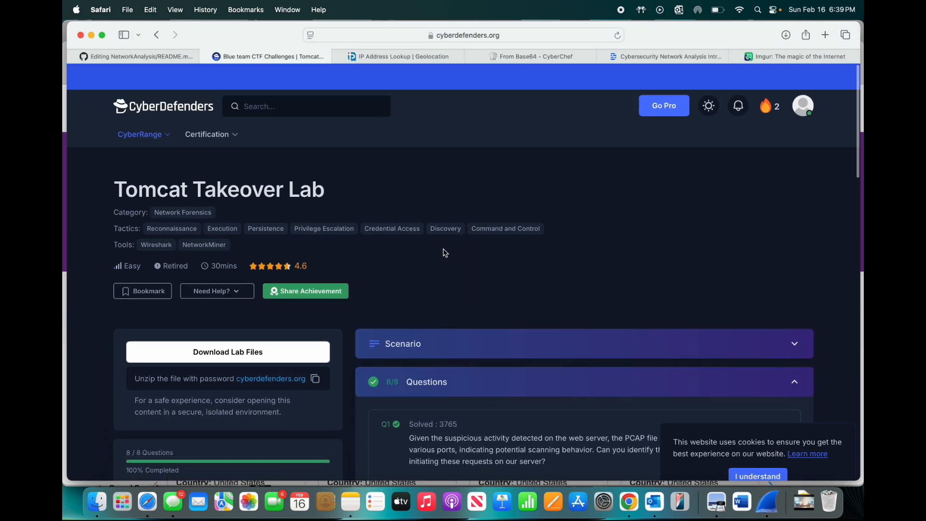
{"action": "scroll", "coordinate": [445, 253], "scroll_direction": "down", "scroll_amount": 1}
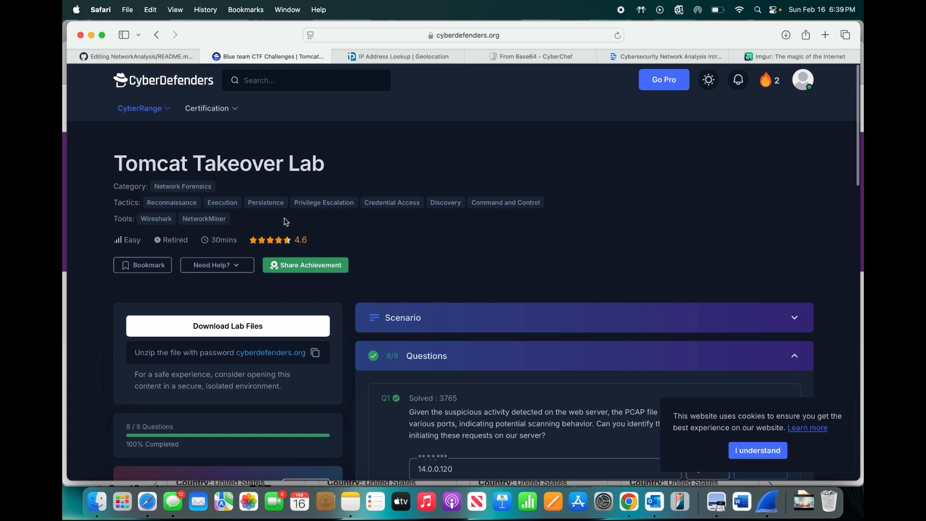
{"action": "scroll", "coordinate": [232, 224], "scroll_direction": "down", "scroll_amount": 2}
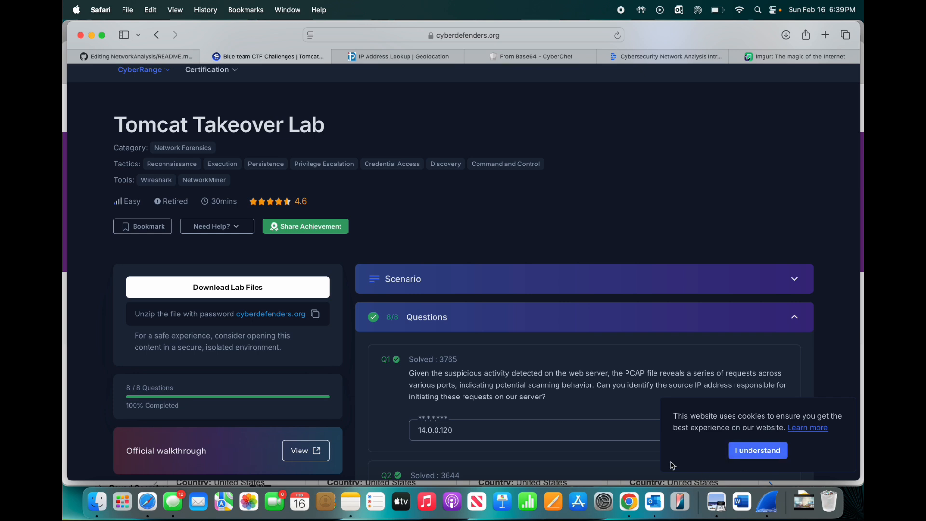
Decode the copied authorization string with CyberChef's From Base64 recipe and select the decoded login credentials.
{"action": "left_click", "coordinate": [544, 56]}
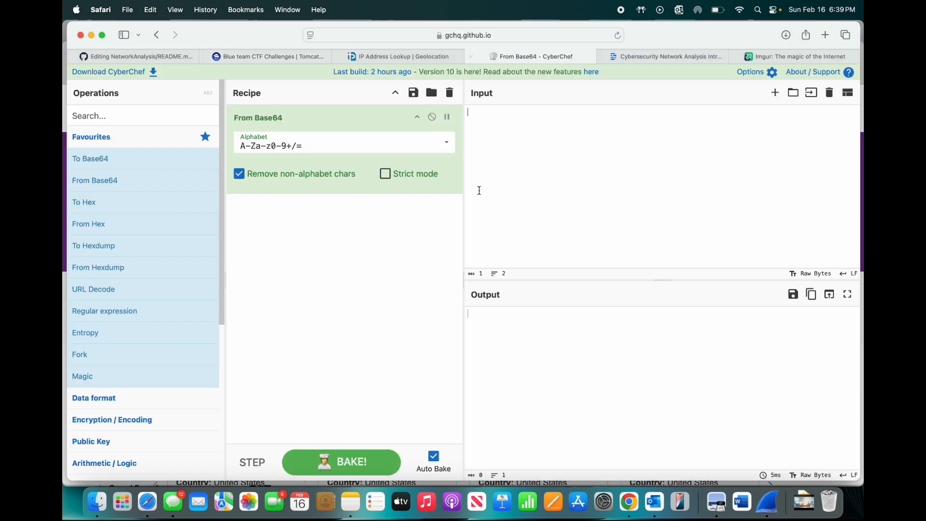
{"action": "left_click", "coordinate": [484, 116]}
{"action": "type", "text": "YWRtaW46dG9tY2F0"}
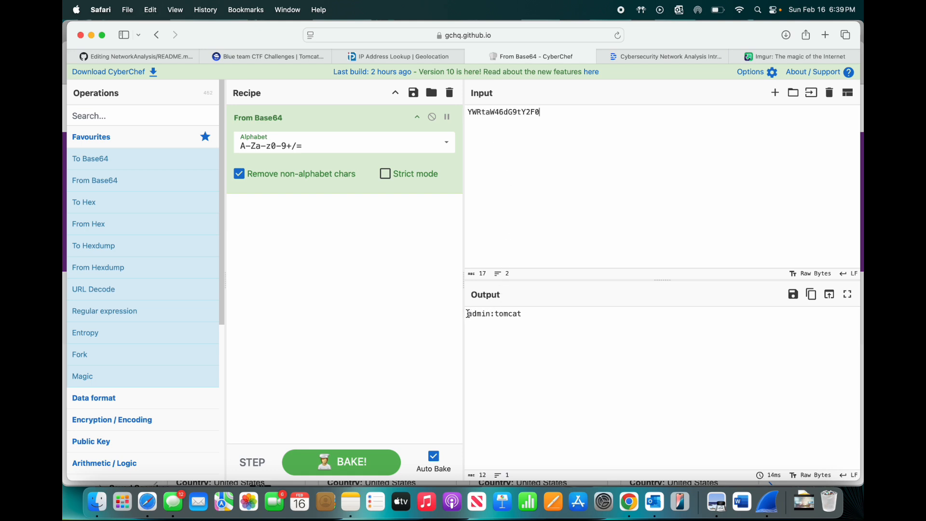
{"action": "left_click_drag", "start_coordinate": [468, 313], "coordinate": [525, 310]}
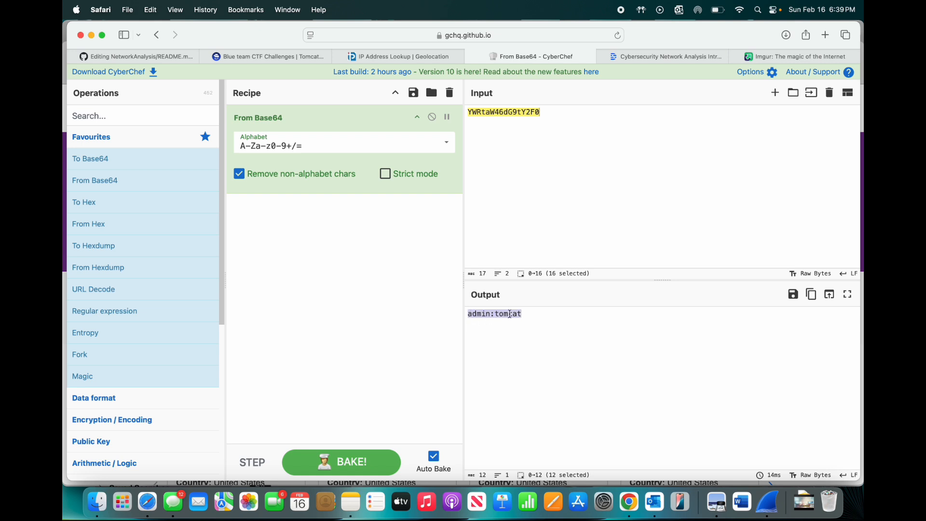
Return to the Tomcat Takeover Lab page and compare the decoded credentials with the question 6 answer.
{"action": "left_click", "coordinate": [279, 56]}
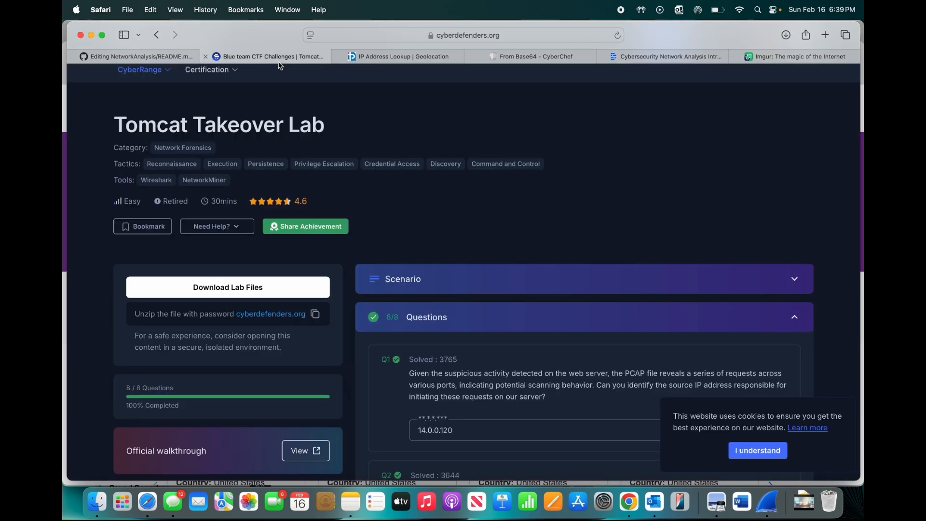
{"action": "scroll", "coordinate": [512, 290], "scroll_direction": "down", "scroll_amount": 5}
{"action": "scroll", "coordinate": [512, 290], "scroll_direction": "down", "scroll_amount": 10}
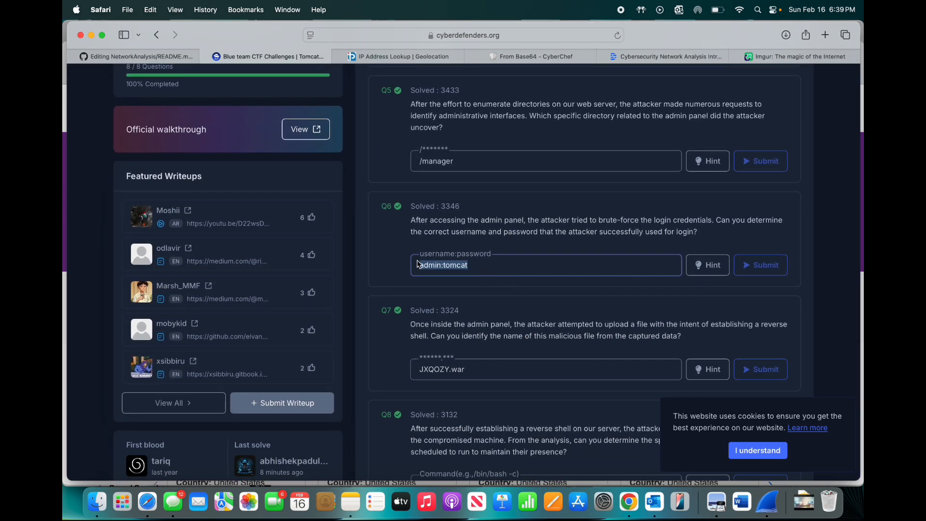
{"action": "left_click", "coordinate": [391, 240]}
Read question 7 about the malicious file uploaded for a reverse shell and check its answer field.
{"action": "scroll", "coordinate": [417, 322], "scroll_direction": "down", "scroll_amount": 2}
{"action": "scroll", "coordinate": [418, 322], "scroll_direction": "down", "scroll_amount": 2}
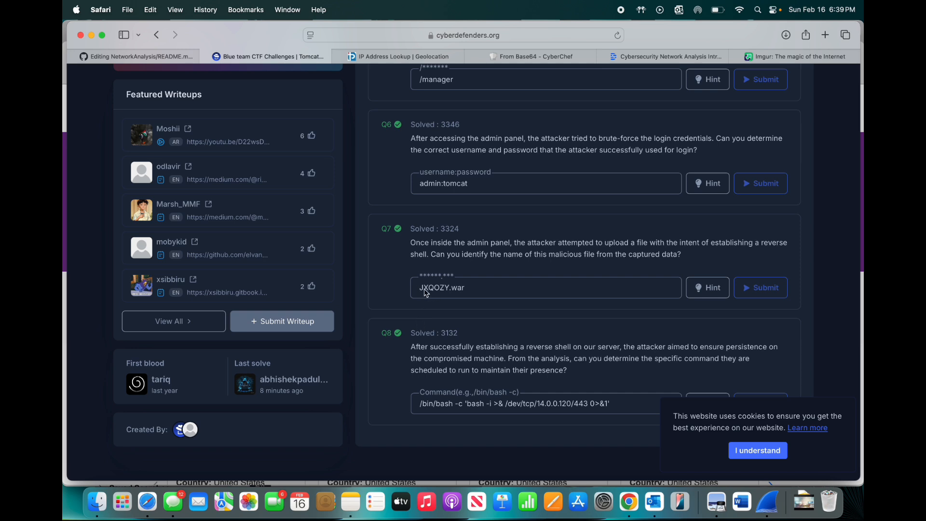
{"action": "left_click_drag", "start_coordinate": [422, 290], "coordinate": [478, 287]}
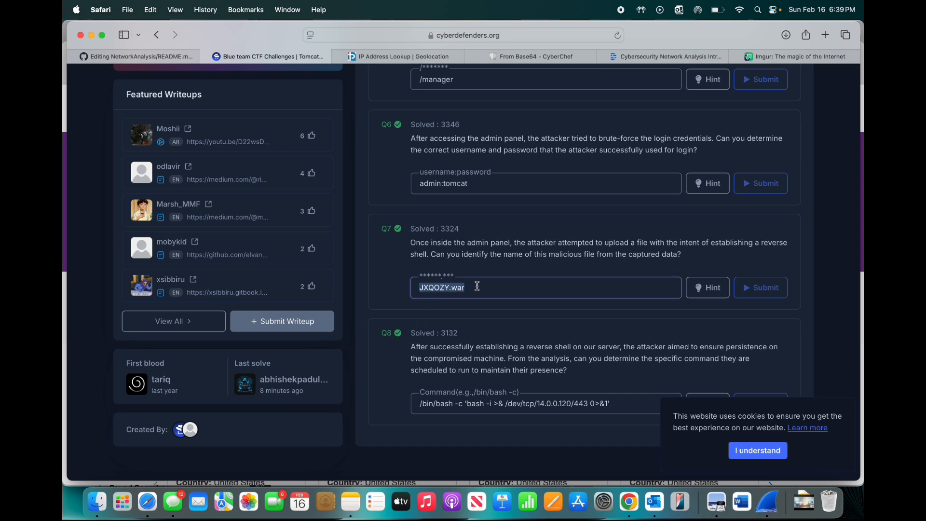
{"action": "left_click", "coordinate": [477, 285]}
{"action": "scroll", "coordinate": [484, 268], "scroll_direction": "down", "scroll_amount": 2}
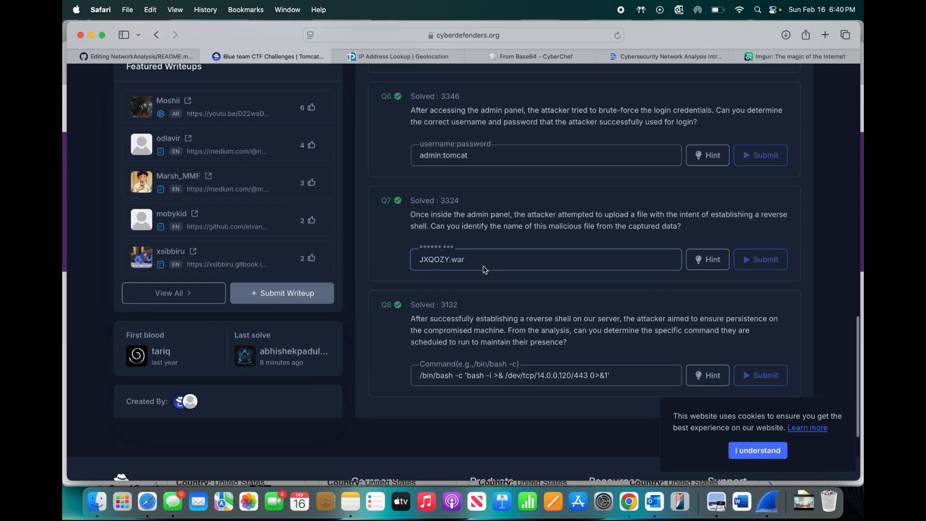
Switch to Wireshark, close the followed stream, and apply the earlier filter ip.addr == 14.0.0.120 && http.request.method == "GET".
{"action": "left_click", "coordinate": [767, 501]}
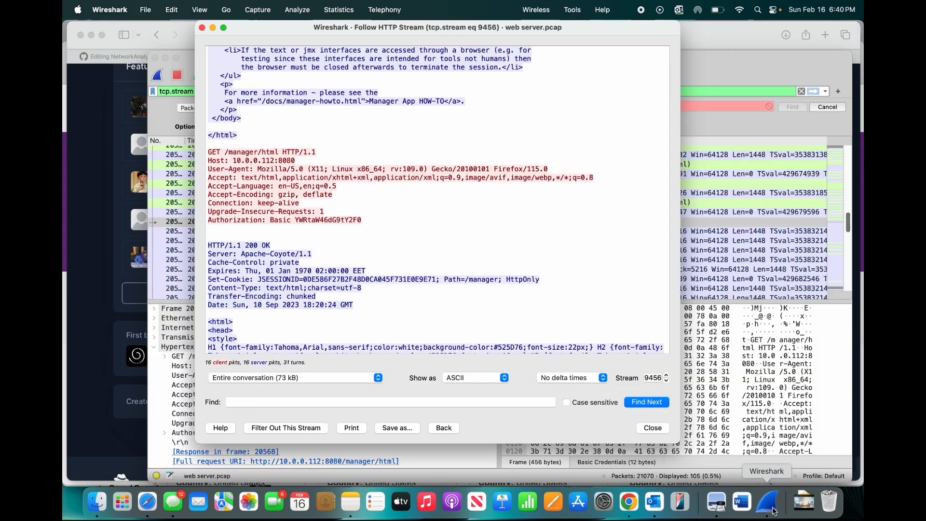
{"action": "left_click", "coordinate": [202, 27]}
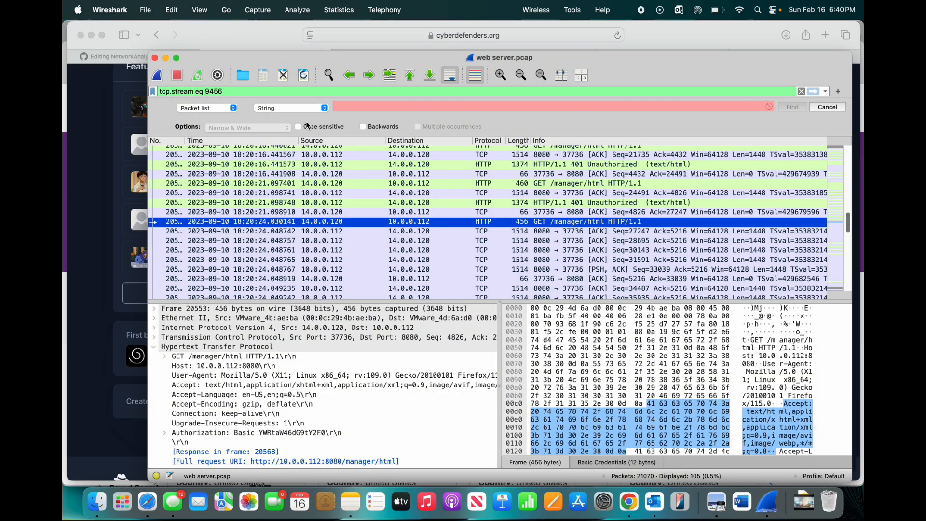
{"action": "left_click", "coordinate": [826, 91]}
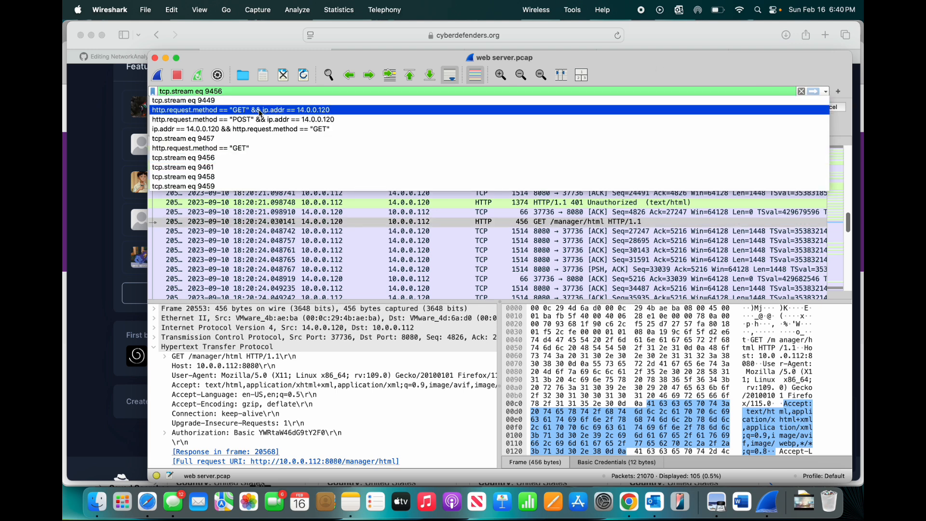
{"action": "left_click", "coordinate": [244, 129]}
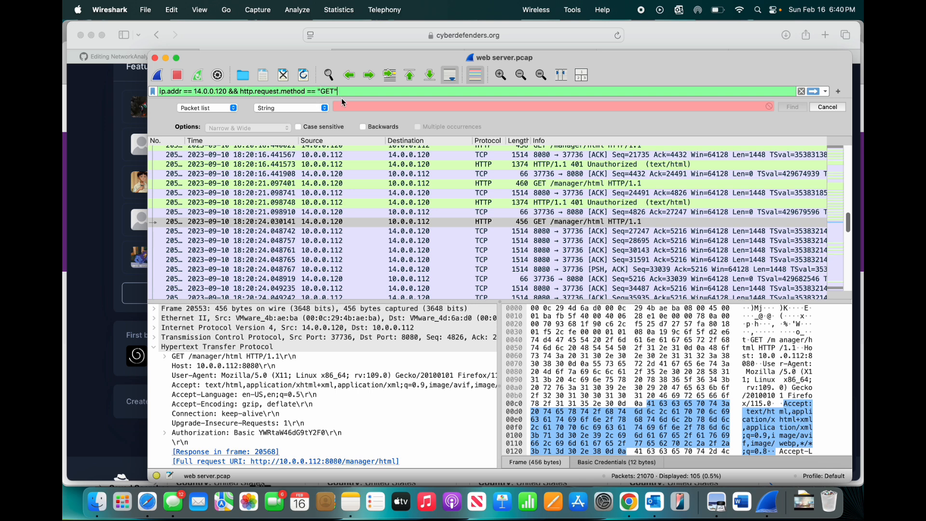
{"action": "key", "text": "Return"}
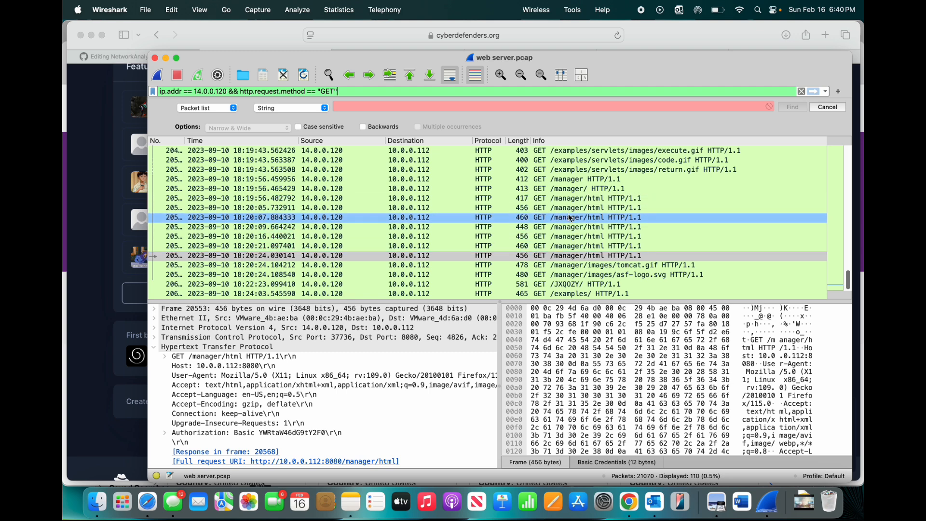
Follow the HTTP stream of the GET /JXQOZY/ request and select the filename uploaded in its deployWar form data.
{"action": "right_click", "coordinate": [552, 285]}
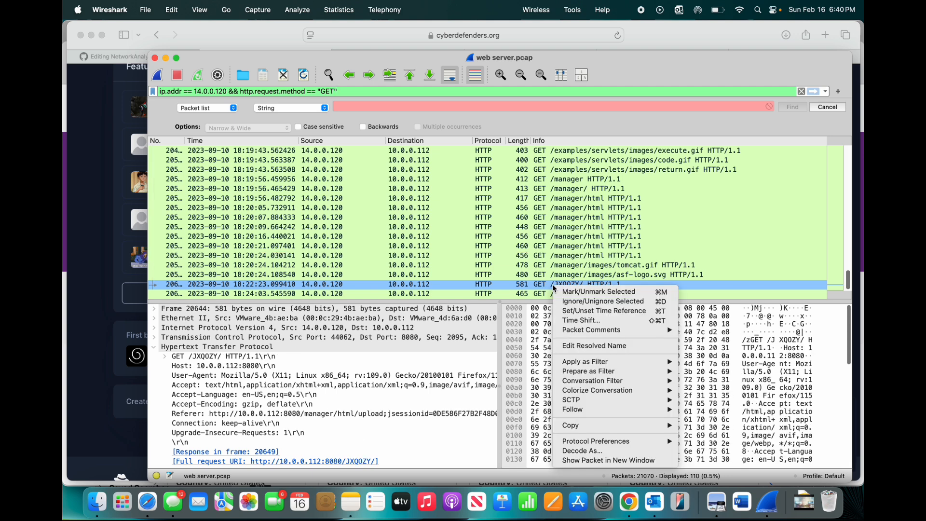
{"action": "mouse_move", "coordinate": [579, 404]}
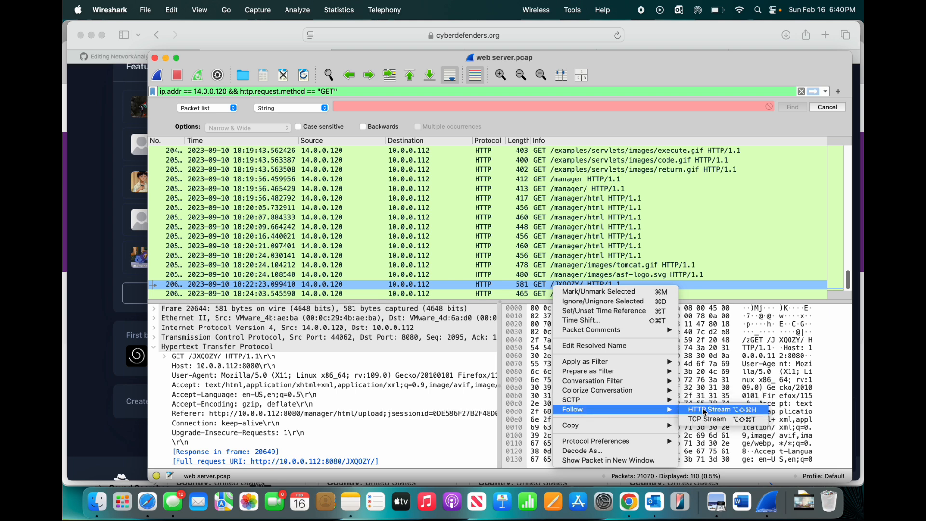
{"action": "left_click", "coordinate": [705, 410]}
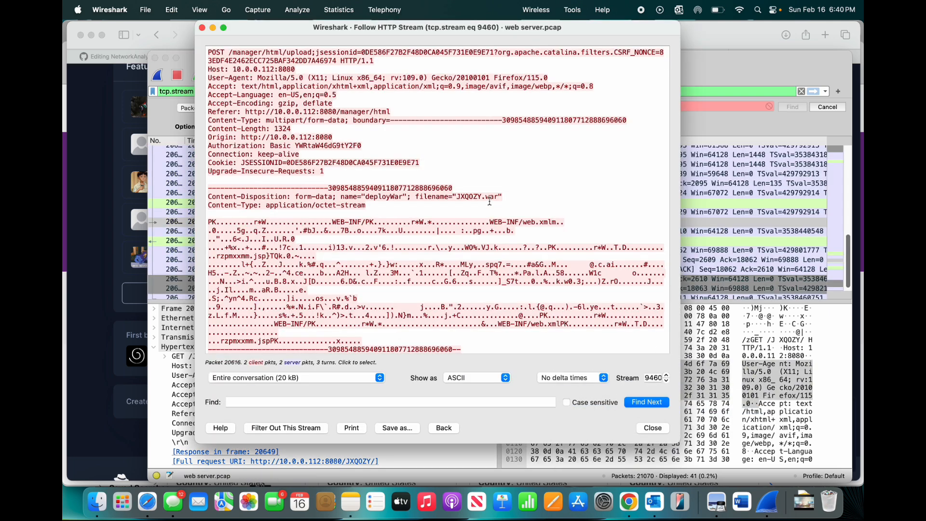
{"action": "left_click", "coordinate": [417, 196]}
{"action": "left_click_drag", "start_coordinate": [417, 196], "coordinate": [498, 196]}
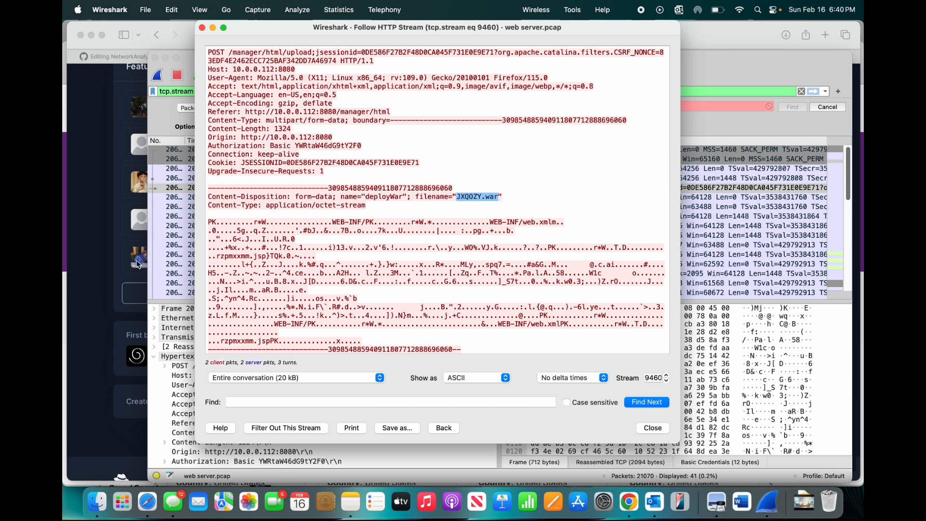
Return to the Tomcat Takeover Lab page and read question 8 about the attacker's scheduled persistence command and its answer field.
{"action": "left_click", "coordinate": [98, 249]}
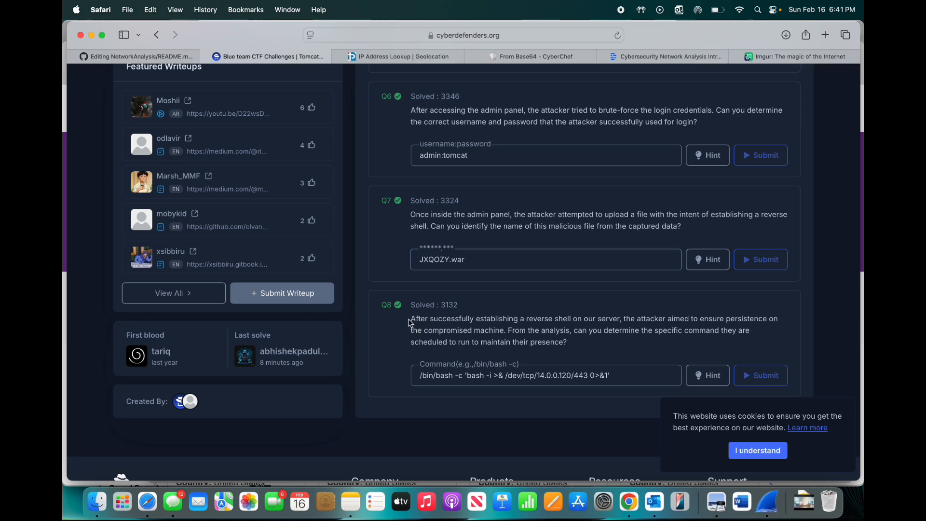
{"action": "left_click_drag", "start_coordinate": [411, 322], "coordinate": [577, 358]}
{"action": "left_click", "coordinate": [586, 350]}
{"action": "left_click", "coordinate": [423, 369]}
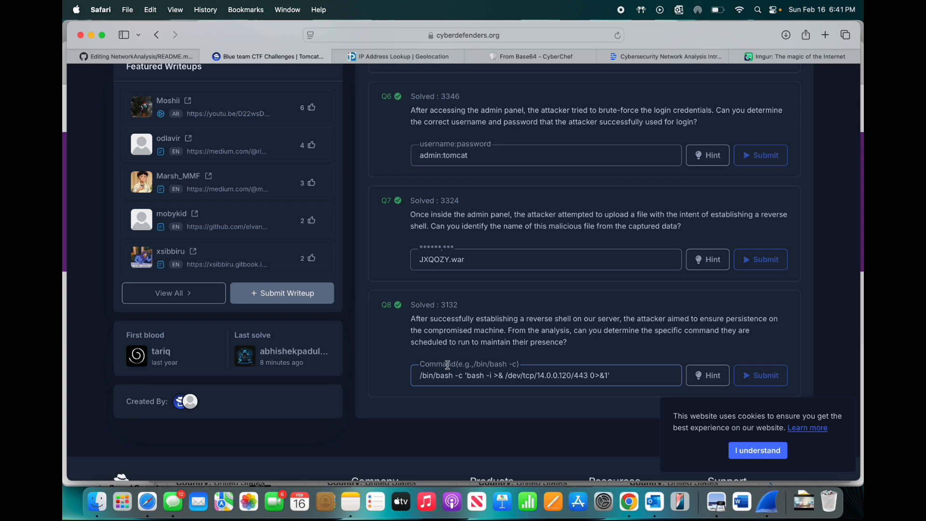
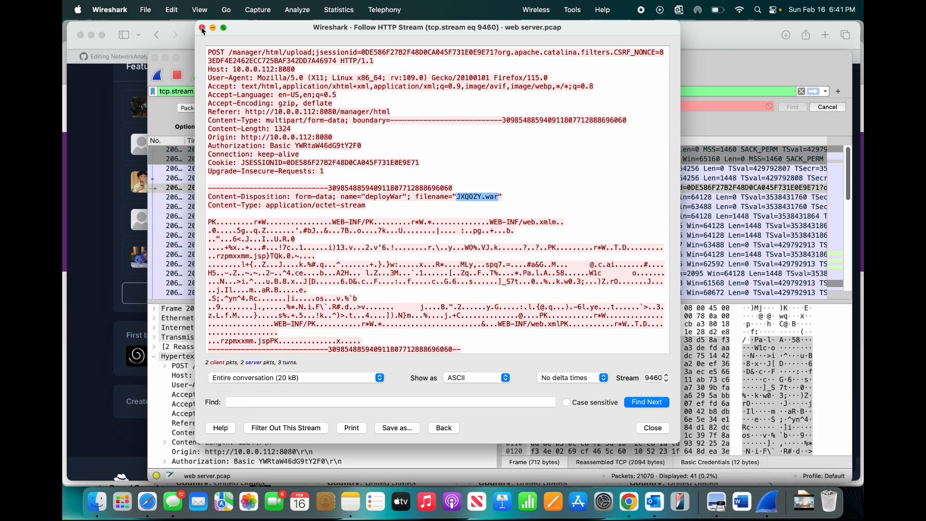
Switch to Wireshark, close the followed HTTP stream, and reapply the recent filter ip.addr == 14.0.0.120 && http.request.method == "GET".
{"action": "left_click", "coordinate": [203, 28]}
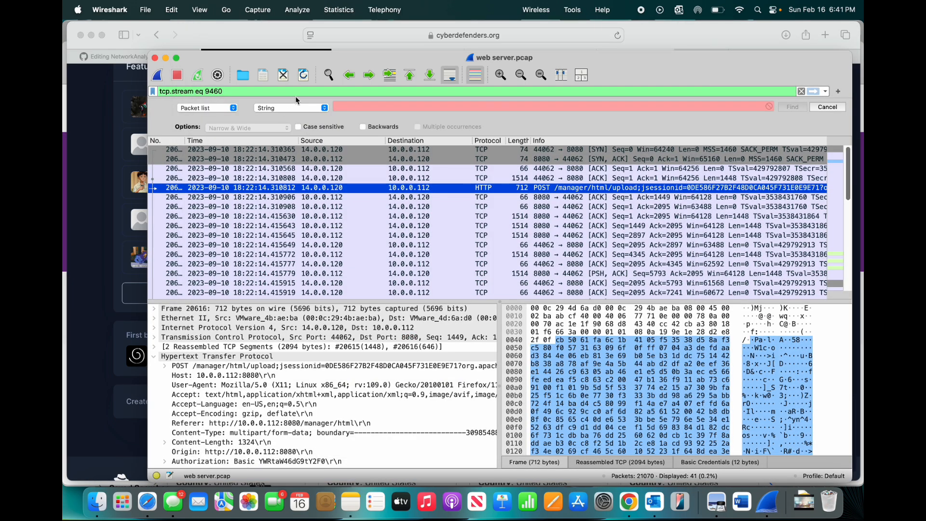
{"action": "left_click", "coordinate": [826, 92]}
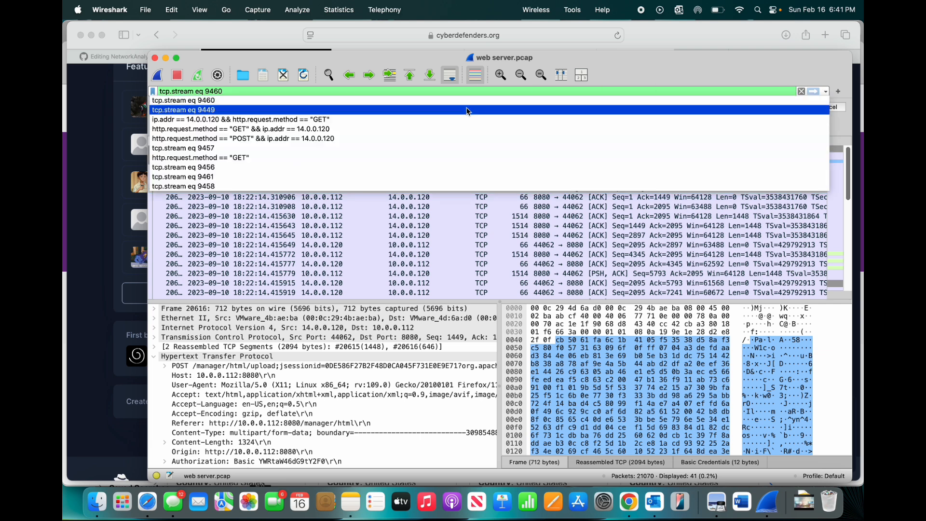
{"action": "left_click", "coordinate": [267, 121]}
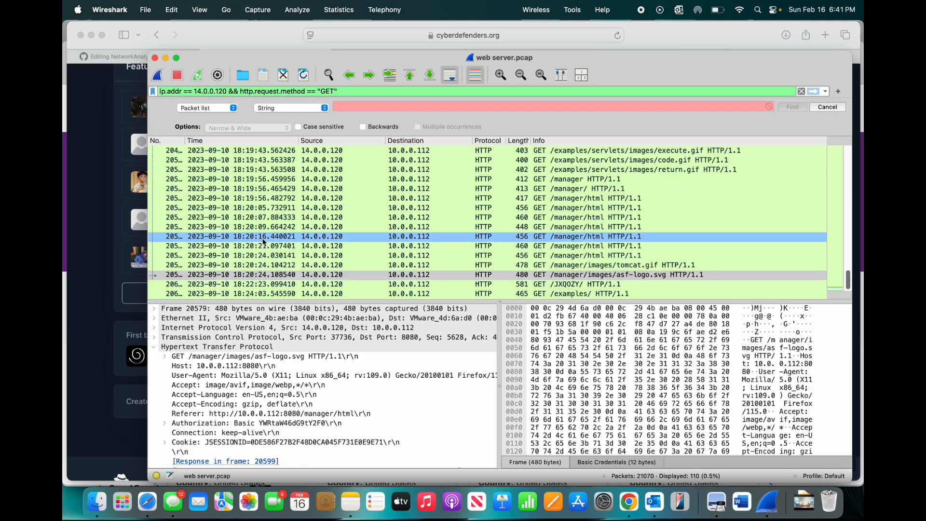
Follow the TCP stream of the GET /JXQOZY/ request.
{"action": "right_click", "coordinate": [581, 290]}
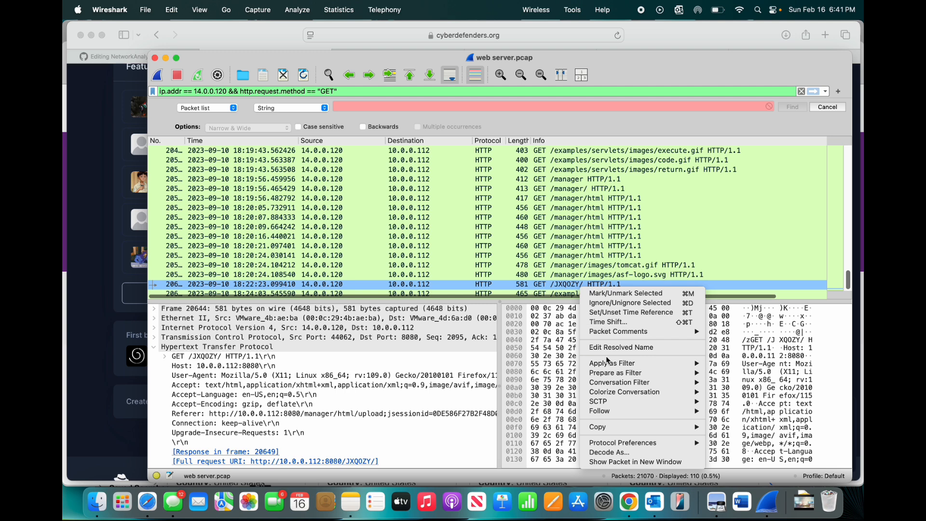
{"action": "mouse_move", "coordinate": [611, 413]}
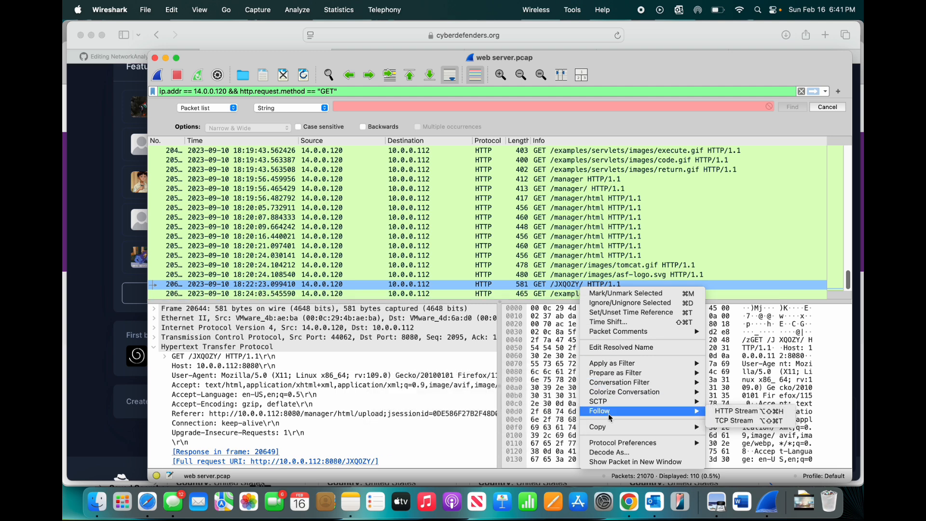
{"action": "left_click", "coordinate": [726, 421]}
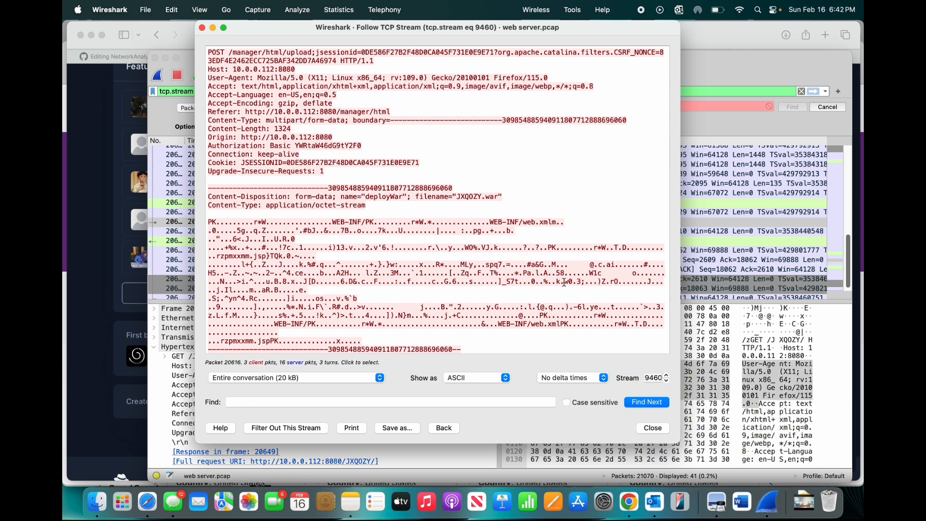
Look through the upload stream, advance to TCP stream 9461, and select the scheduled bash command in the crontab listing.
{"action": "scroll", "coordinate": [565, 282], "scroll_direction": "down", "scroll_amount": 4}
{"action": "scroll", "coordinate": [564, 282], "scroll_direction": "up", "scroll_amount": 2}
{"action": "scroll", "coordinate": [565, 281], "scroll_direction": "down", "scroll_amount": 1}
{"action": "scroll", "coordinate": [564, 282], "scroll_direction": "up", "scroll_amount": 1}
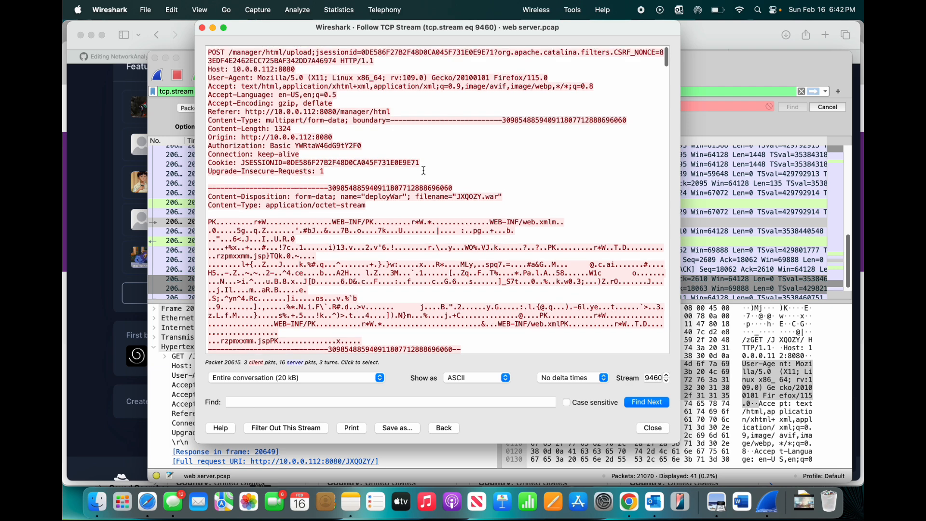
{"action": "left_click", "coordinate": [667, 375]}
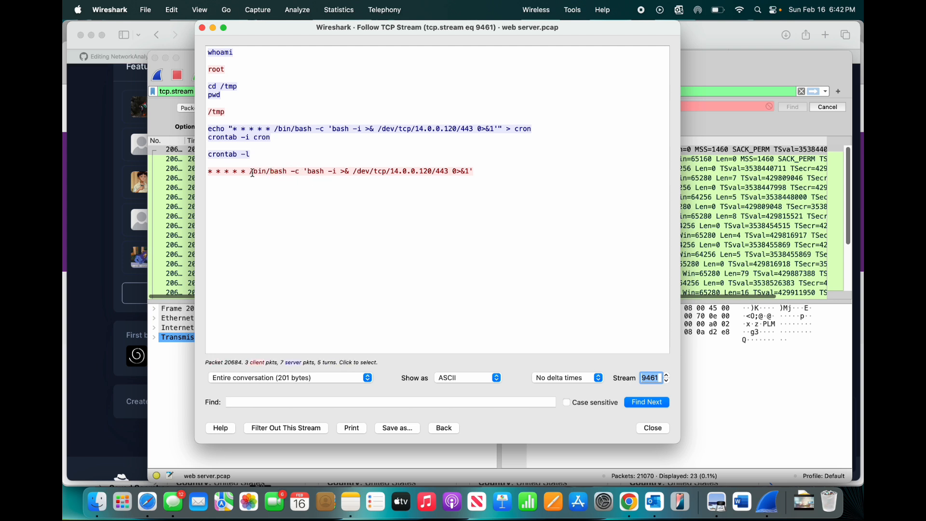
{"action": "left_click_drag", "start_coordinate": [250, 172], "coordinate": [475, 173]}
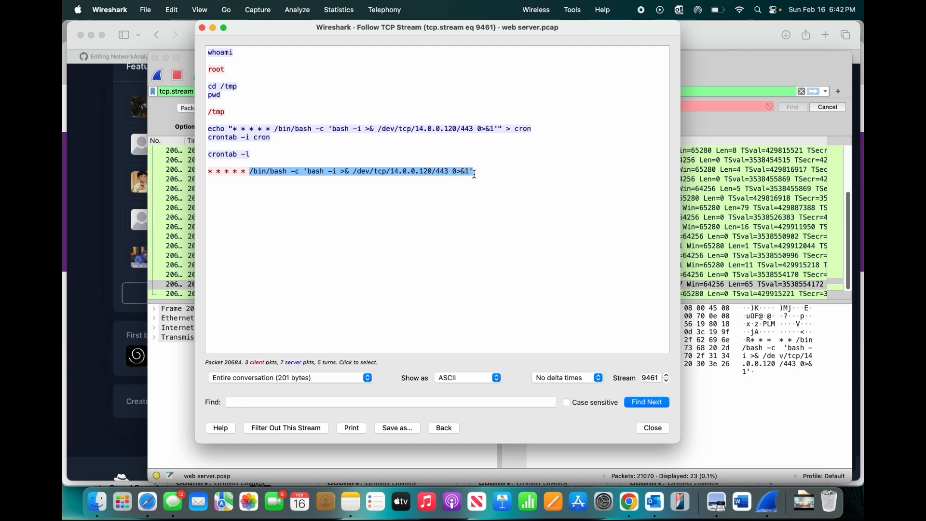
Return to the lab page, compare the scheduled command with the question 8 answer, and go back up to the earlier questions.
{"action": "left_click", "coordinate": [109, 300]}
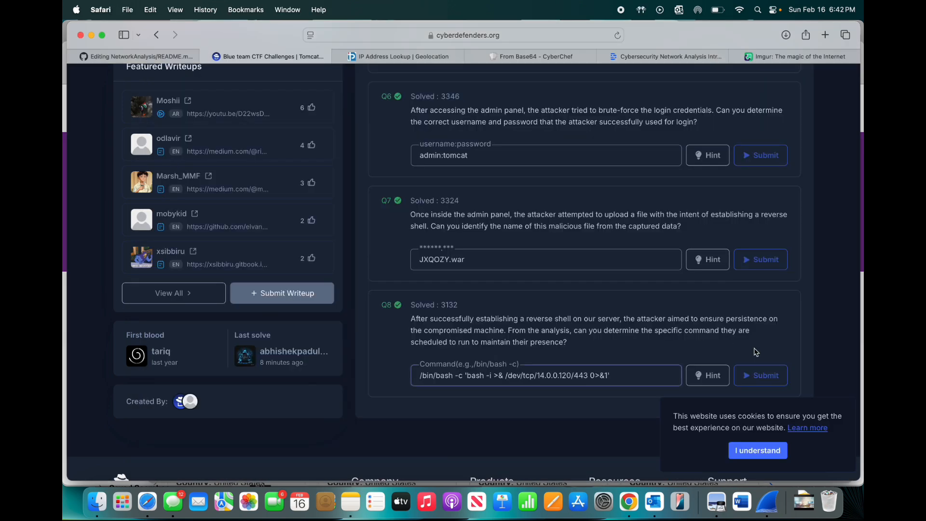
{"action": "triple_click", "coordinate": [409, 375]}
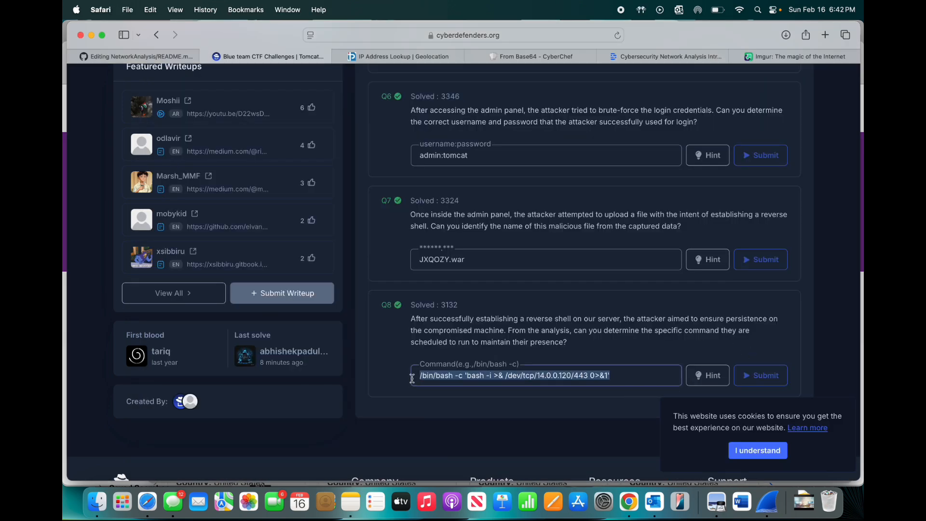
{"action": "left_click", "coordinate": [400, 357]}
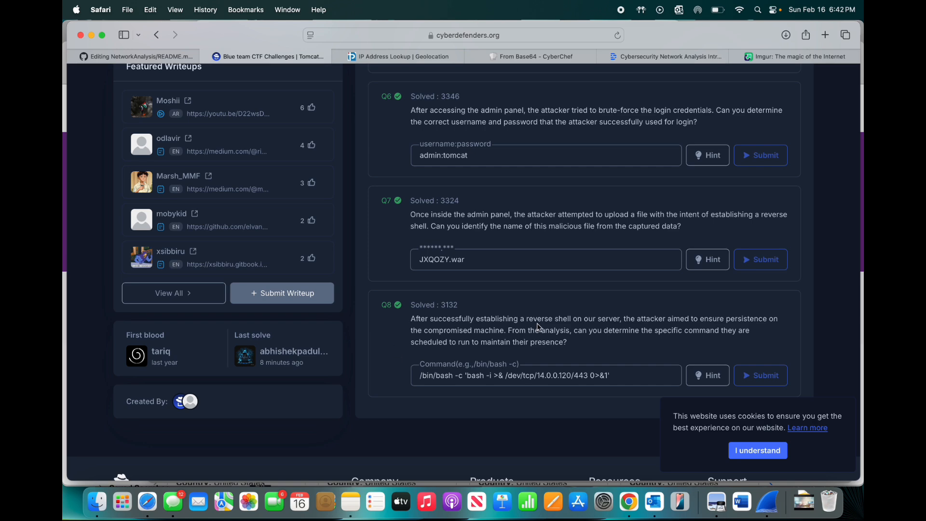
{"action": "scroll", "coordinate": [539, 327], "scroll_direction": "up", "scroll_amount": 20}
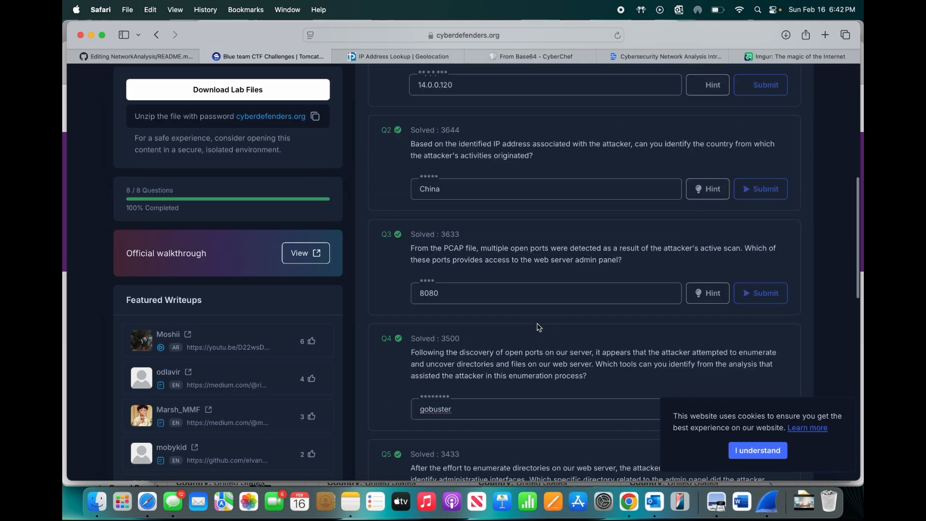